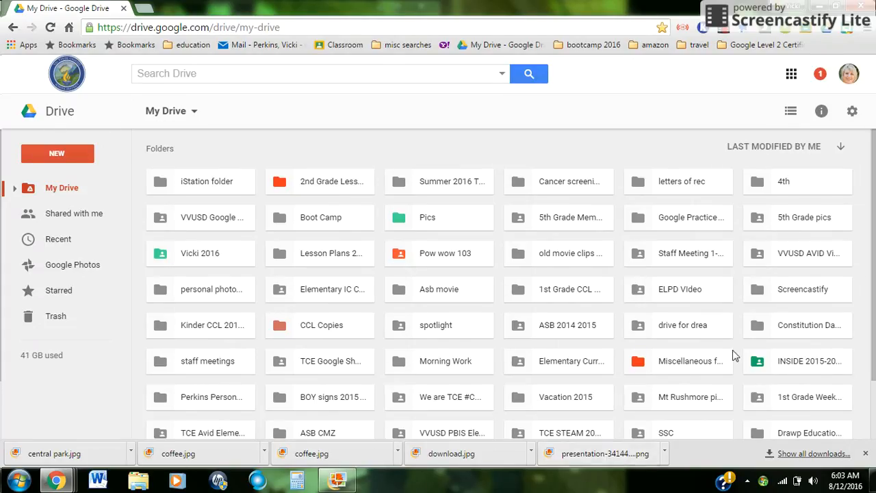
Look through the Google apps list, close it, and go to the Google Sites list for valverde.edu
click(791, 76)
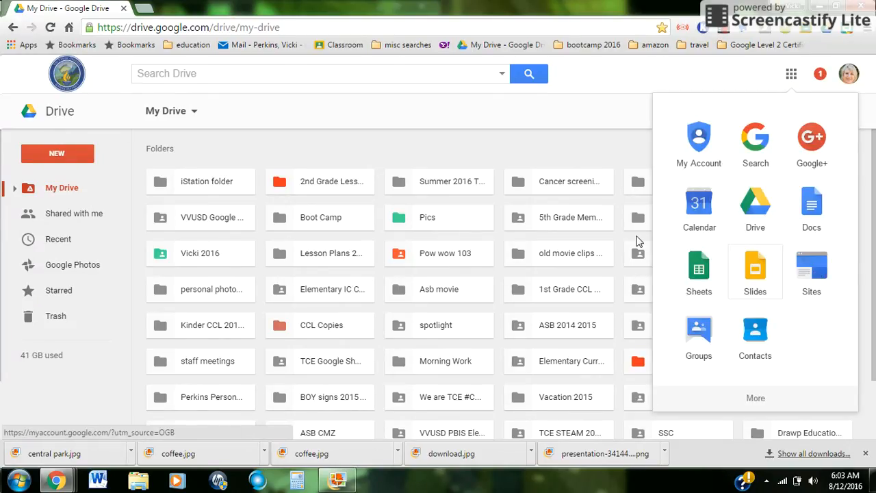
click(430, 113)
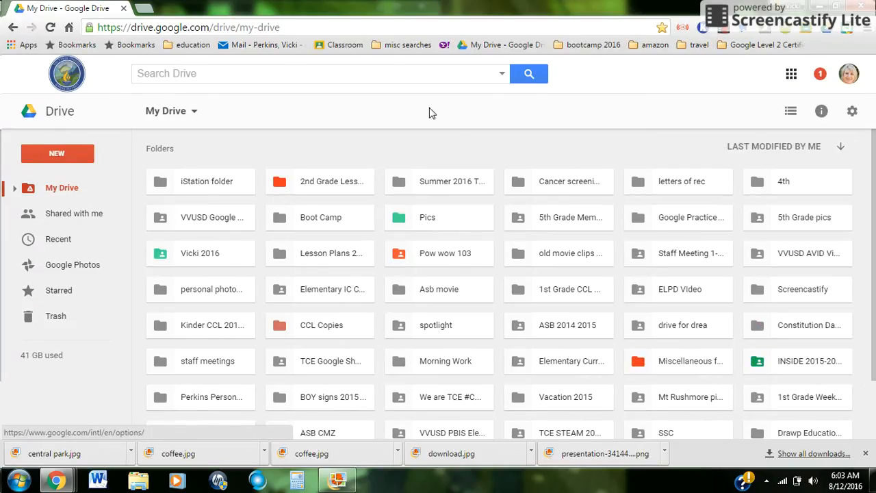
click(286, 26)
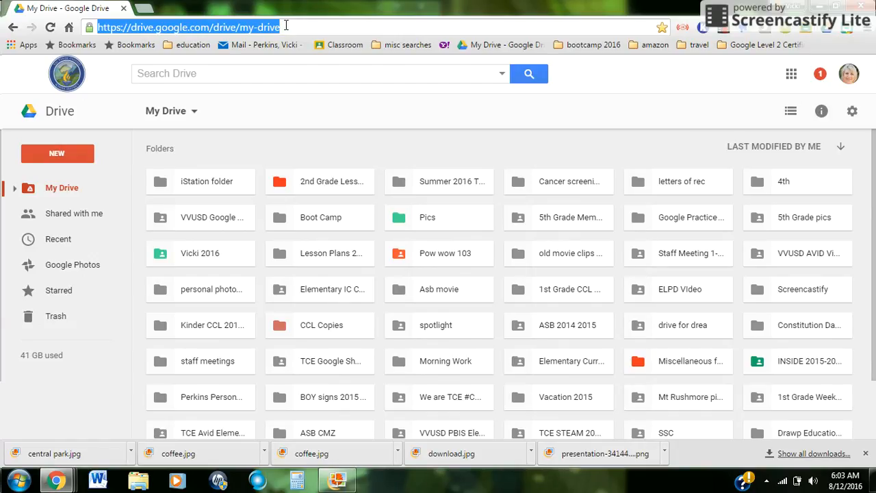
text(sites.)
key(Return)
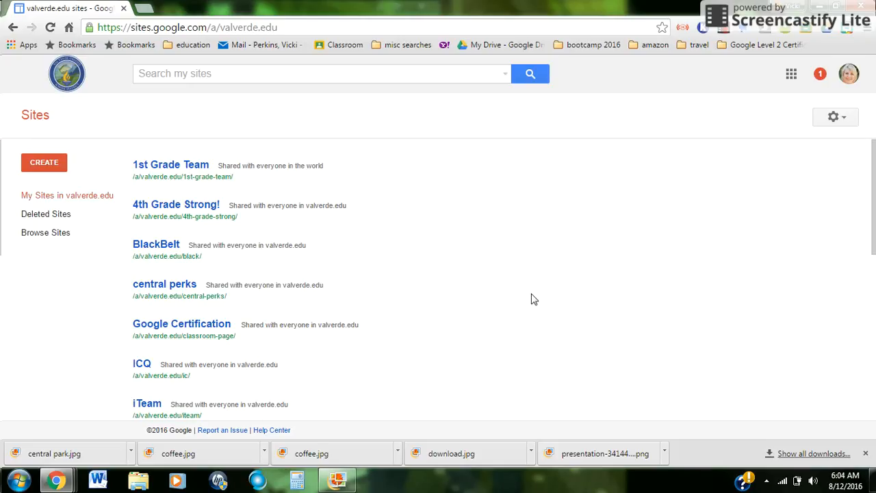
View the Triple Crown University site from the list of sites and return to the list
drag(873, 183, 872, 305)
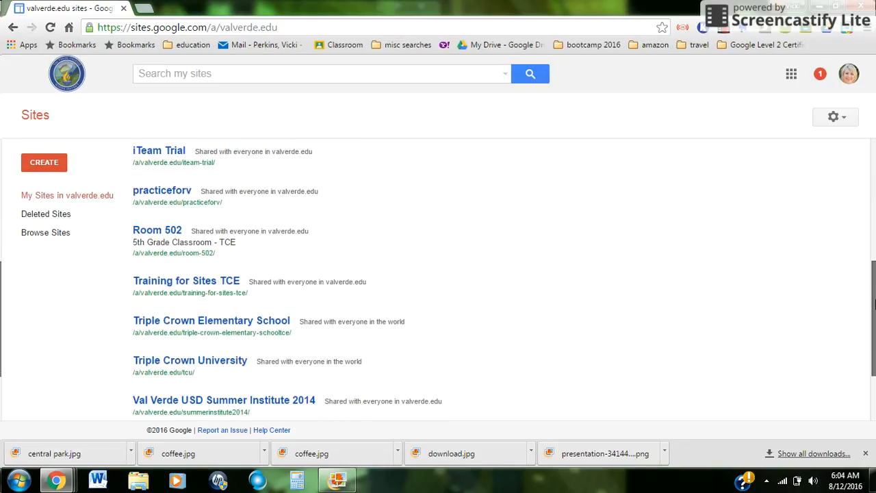
click(203, 368)
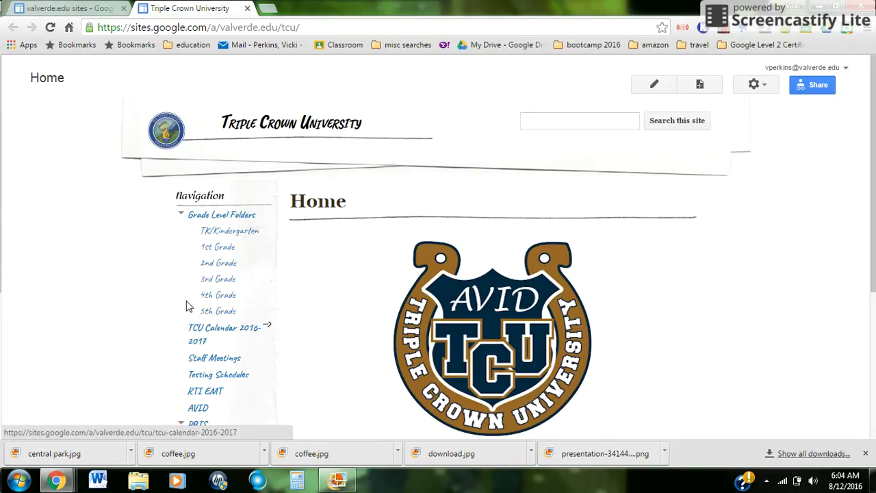
click(65, 9)
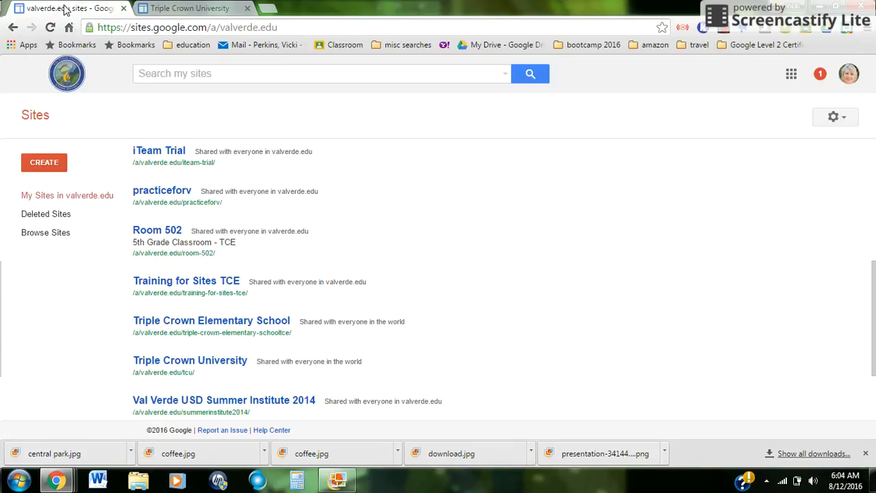
Create a new site named "playtime" using the blank template
click(43, 168)
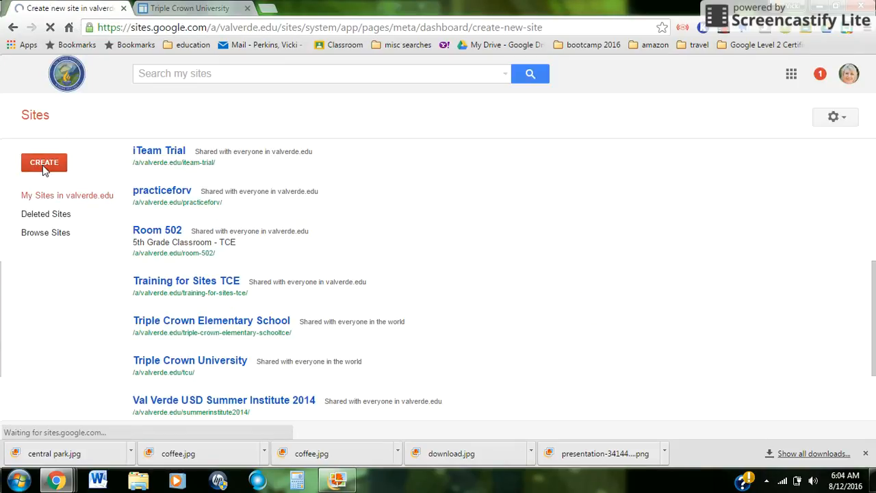
click(169, 319)
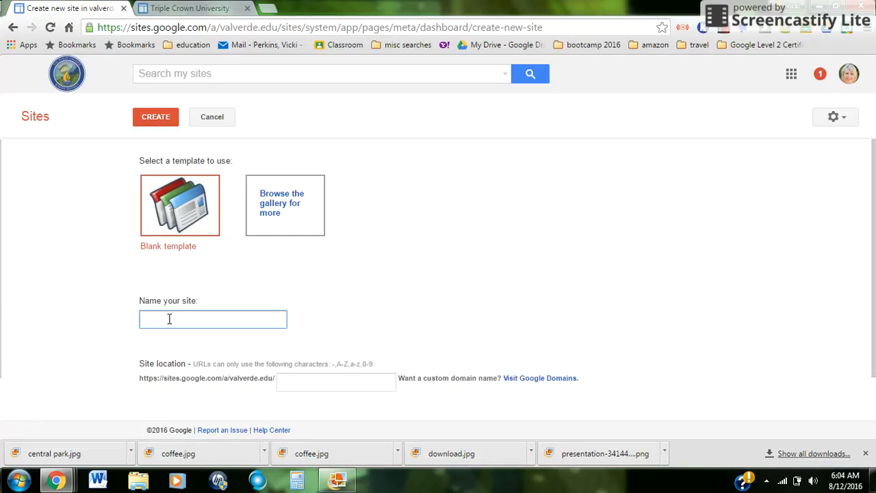
text(playtime)
click(153, 117)
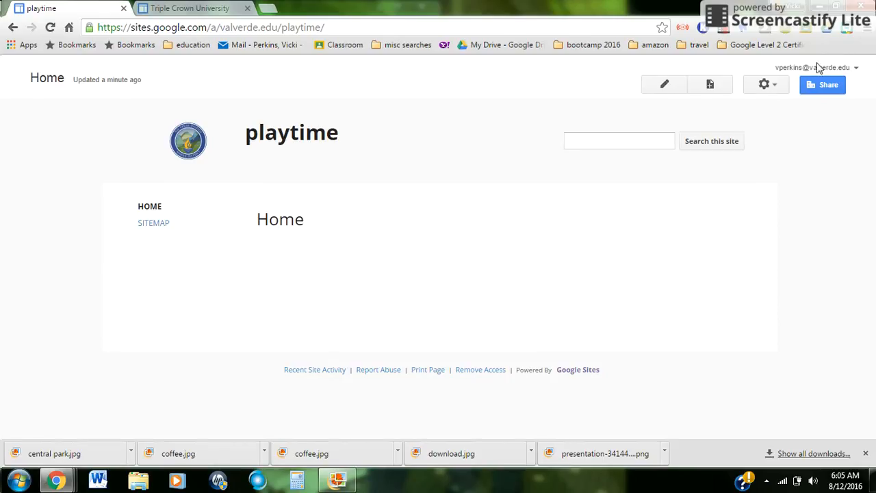
Open the playtime site's theme, color and font settings and try the Ember base theme
click(775, 89)
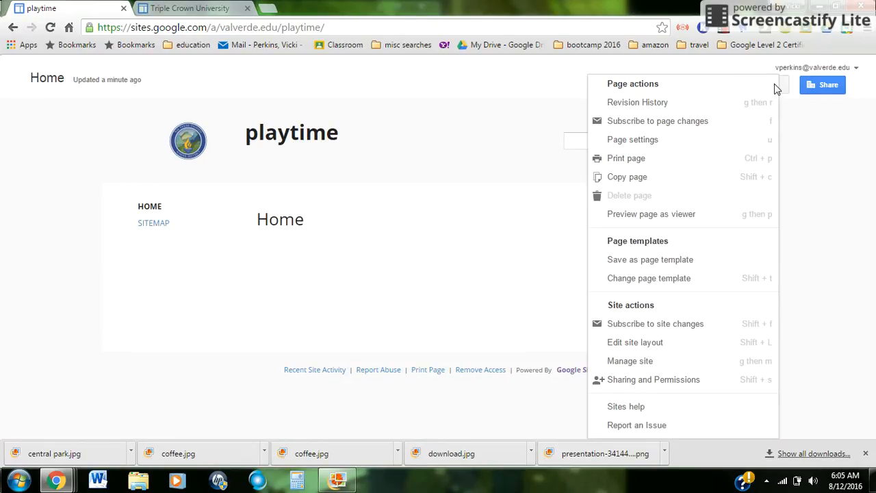
click(663, 368)
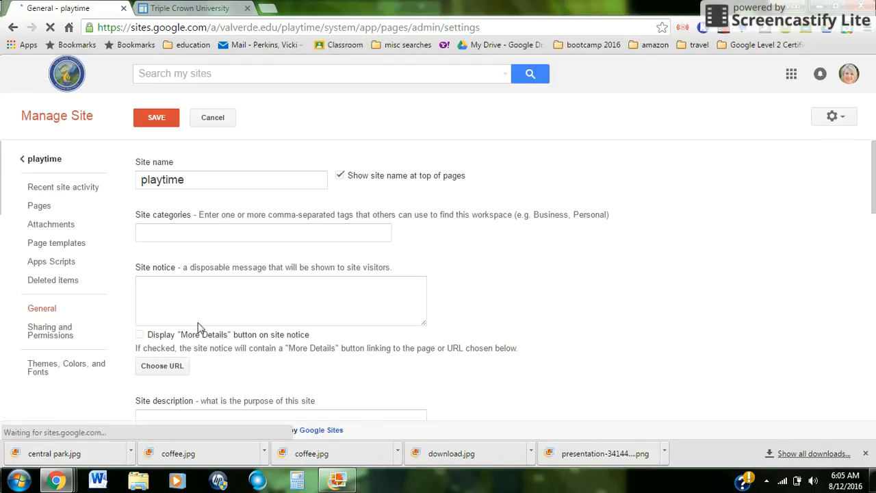
click(77, 374)
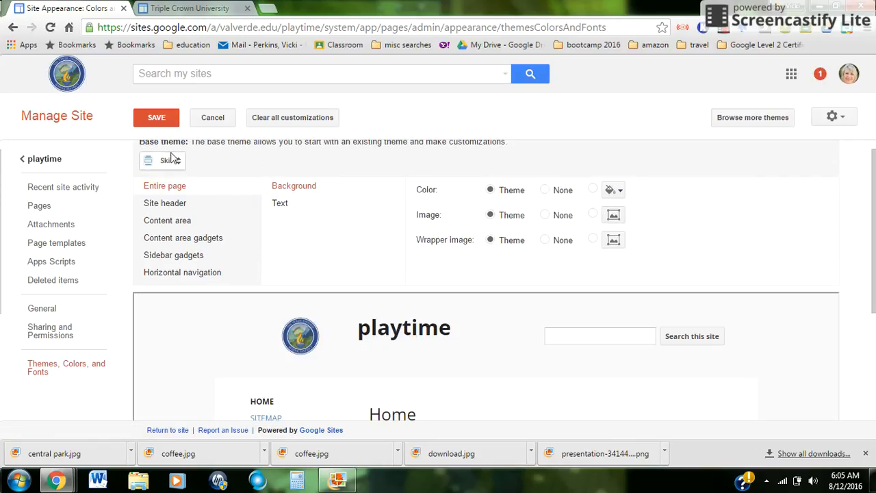
click(177, 162)
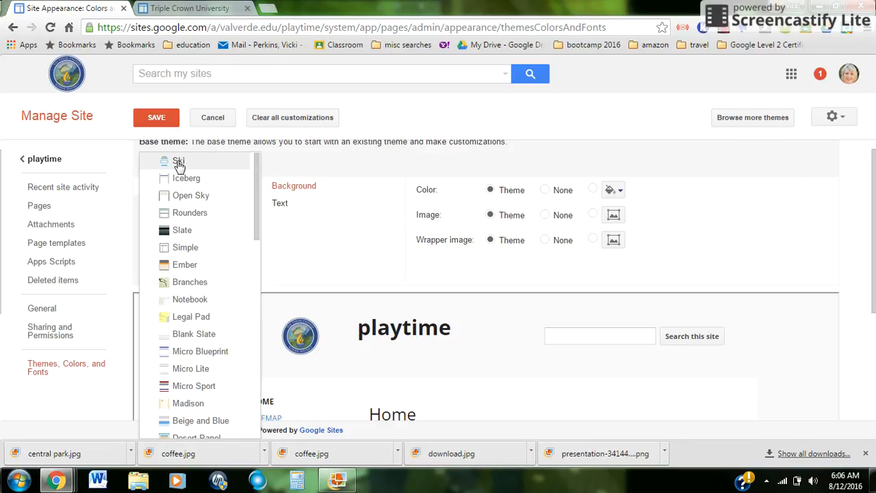
click(185, 265)
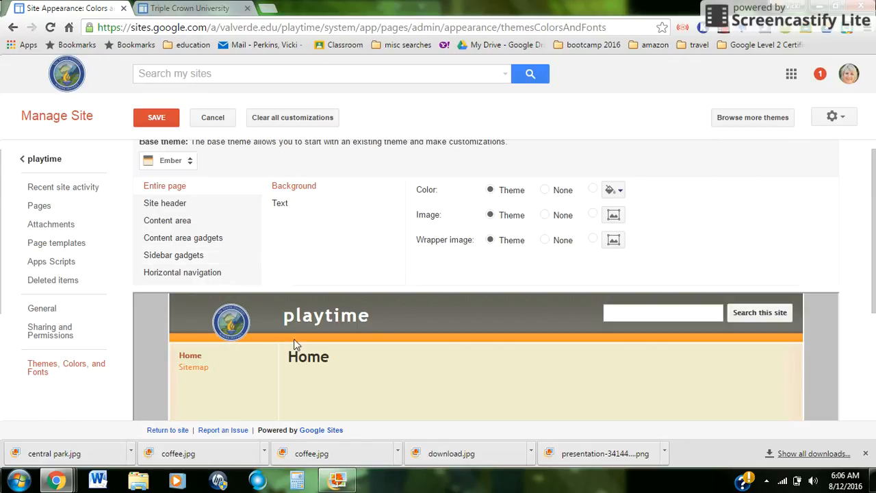
Set the base theme to Vinyl Panel, save it and return to the playtime site
click(188, 162)
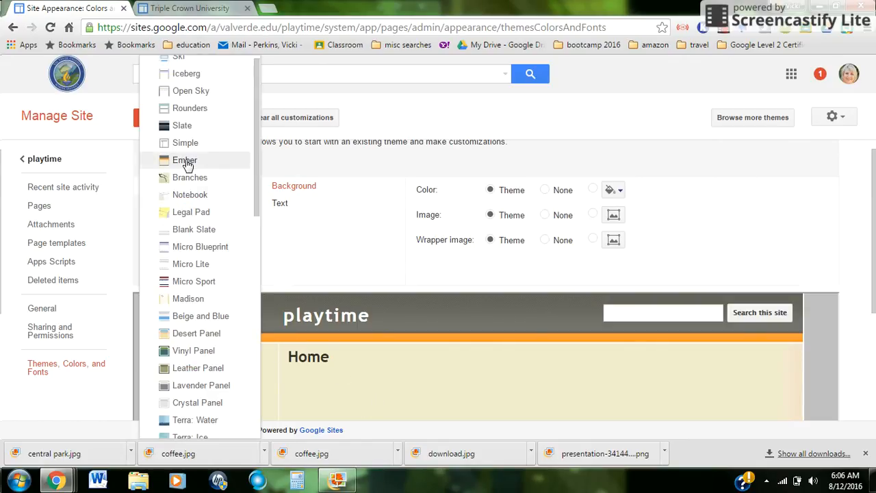
click(192, 351)
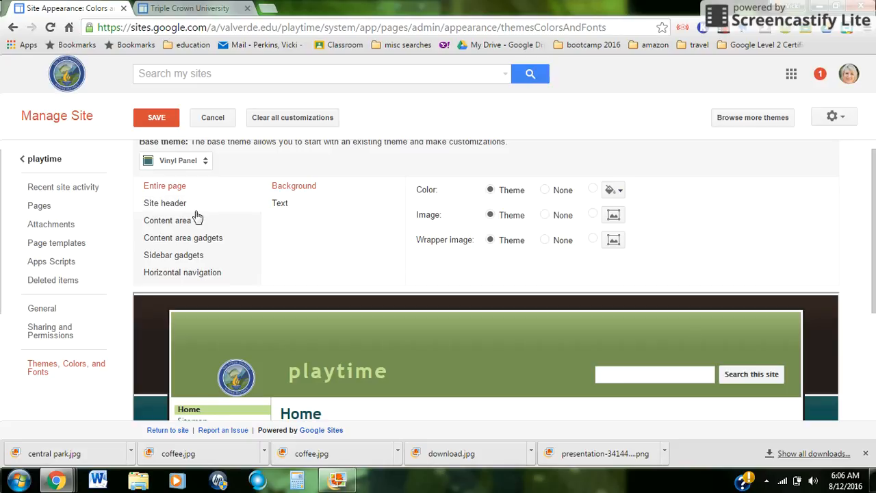
click(162, 122)
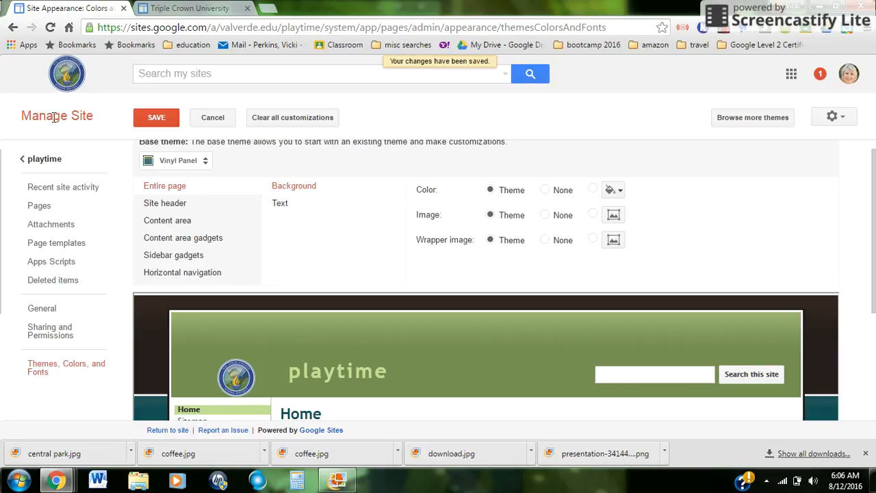
click(26, 163)
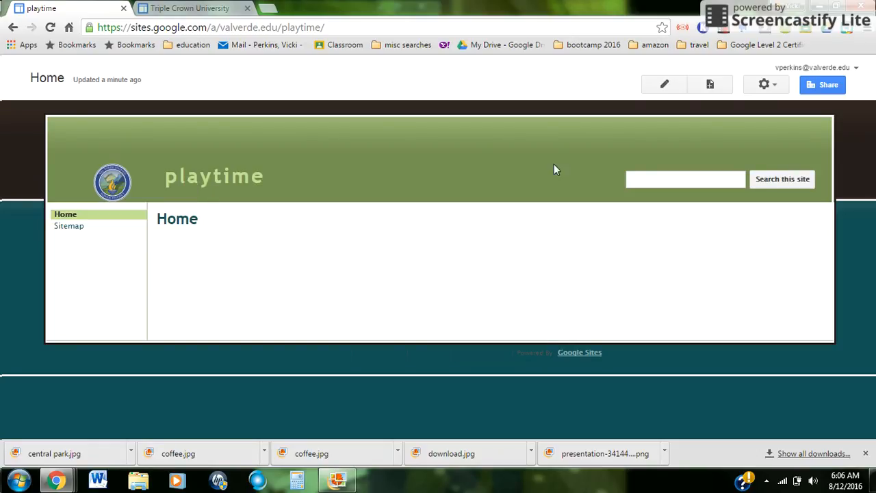
Open the Home page for editing and place the cursor in its empty content area
click(670, 90)
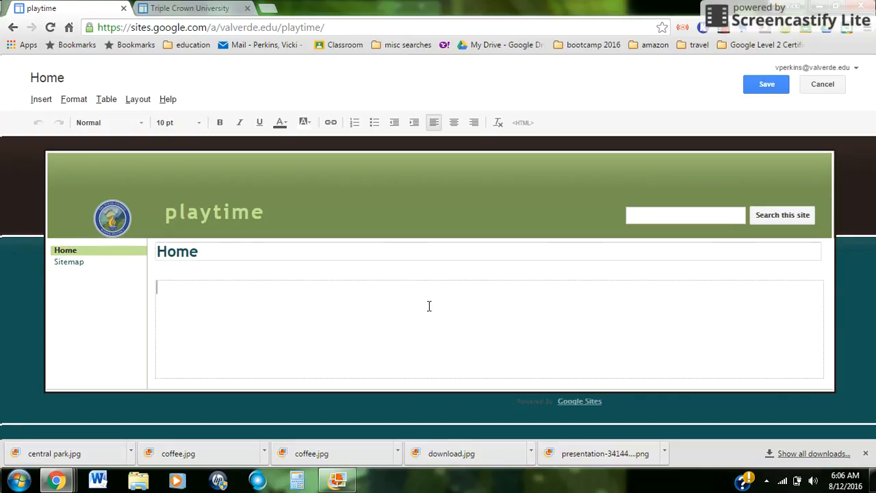
click(228, 248)
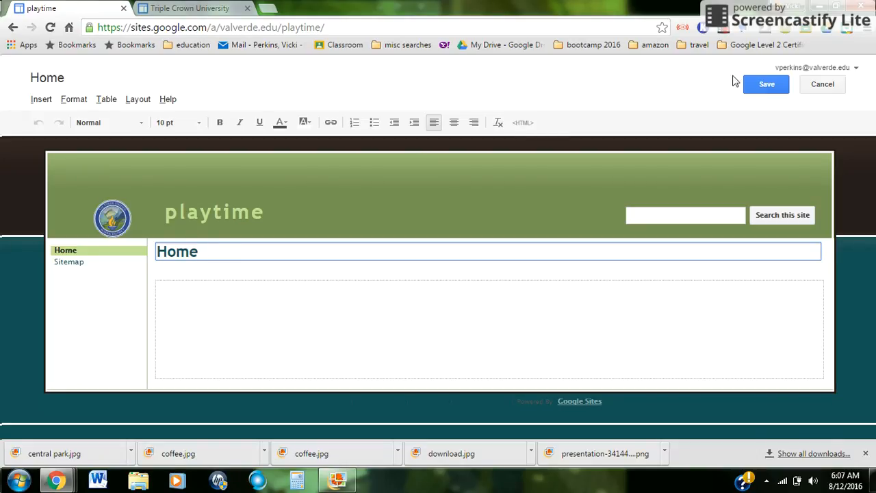
click(208, 300)
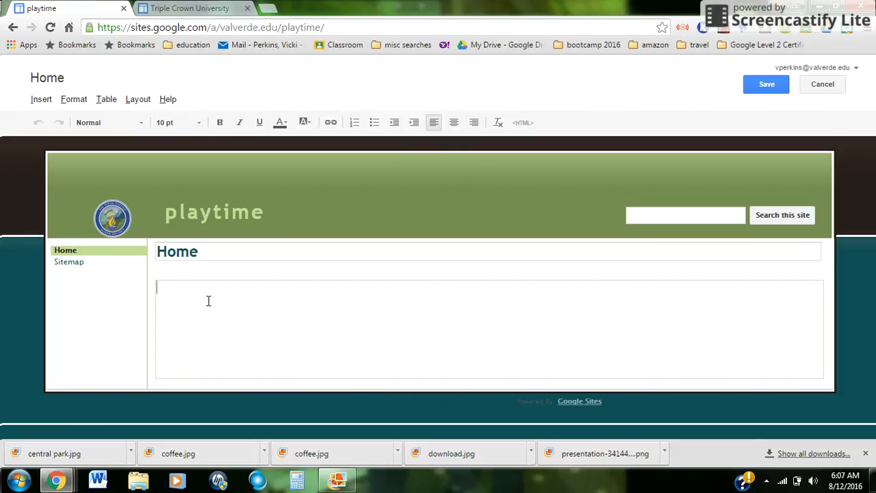
Upload the "central park" image from the Desktop and insert it into the Home page's content area
click(41, 102)
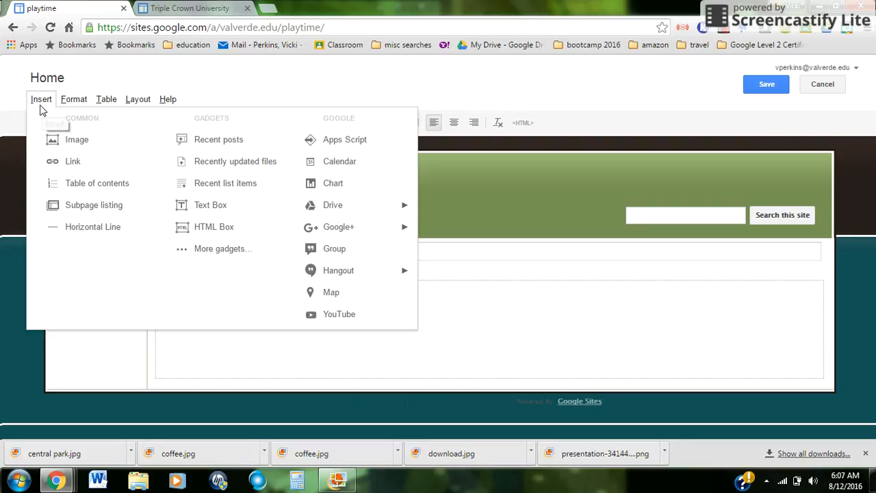
click(73, 144)
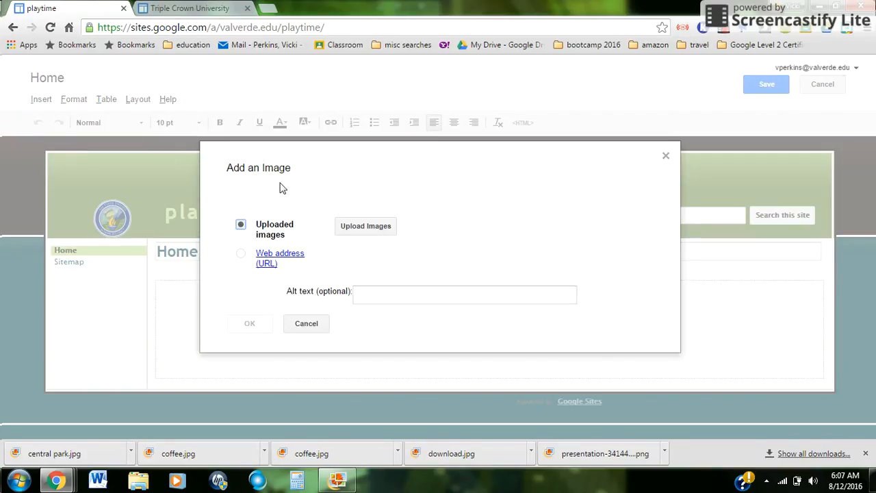
click(366, 227)
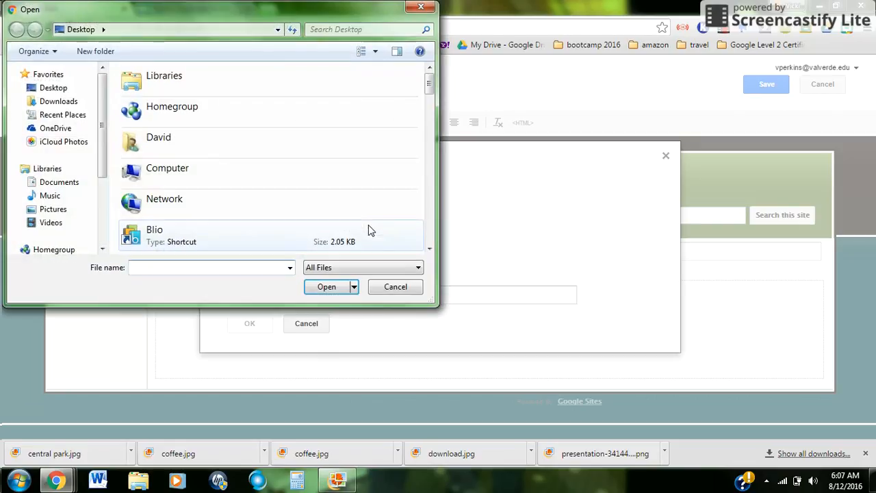
click(45, 88)
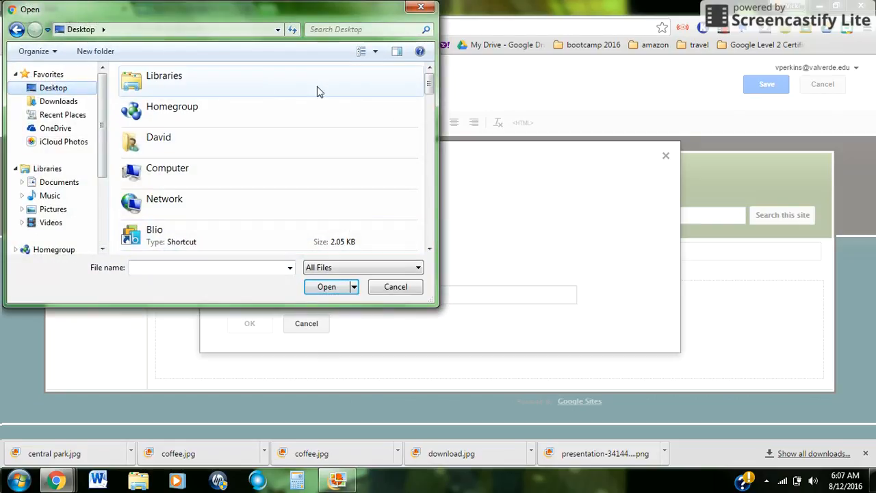
drag(429, 86, 433, 182)
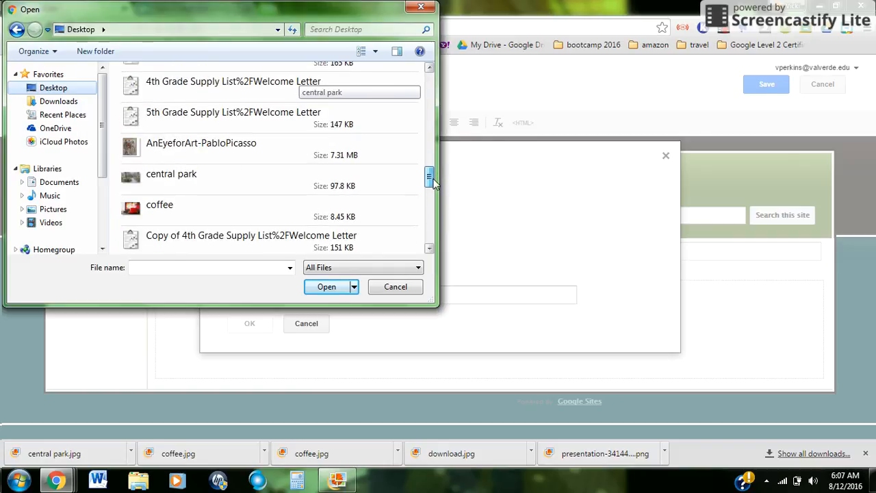
click(231, 185)
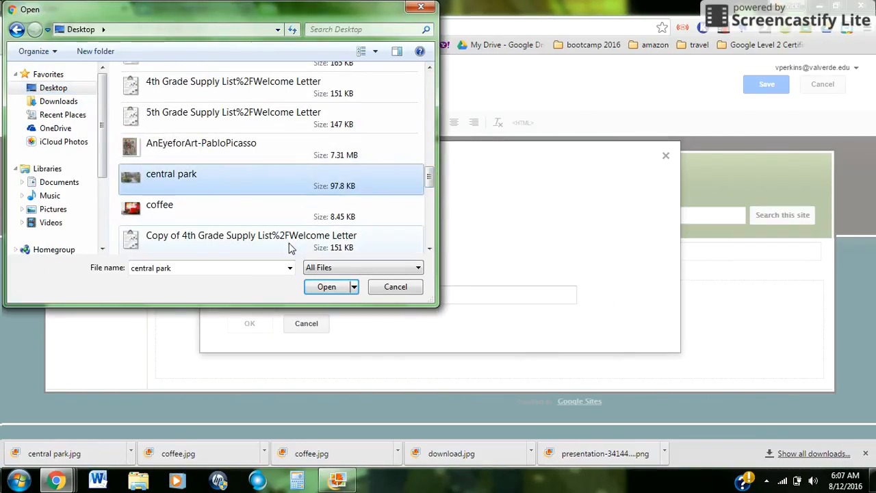
click(324, 288)
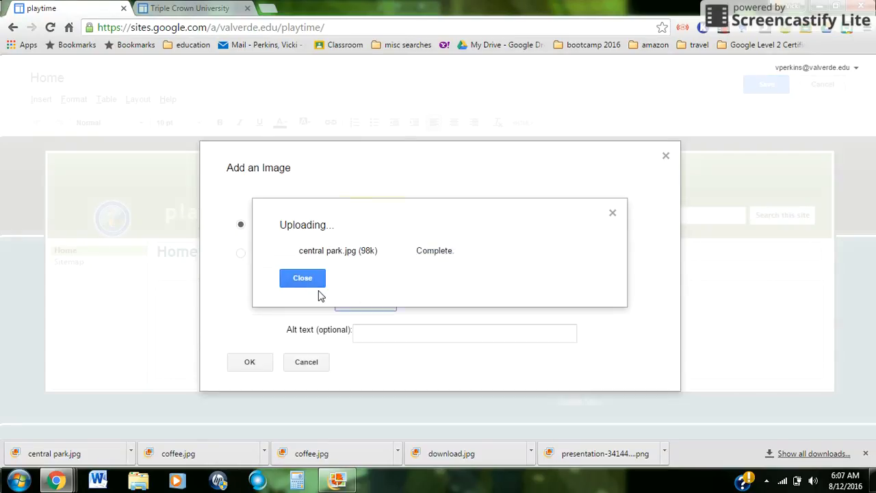
click(244, 362)
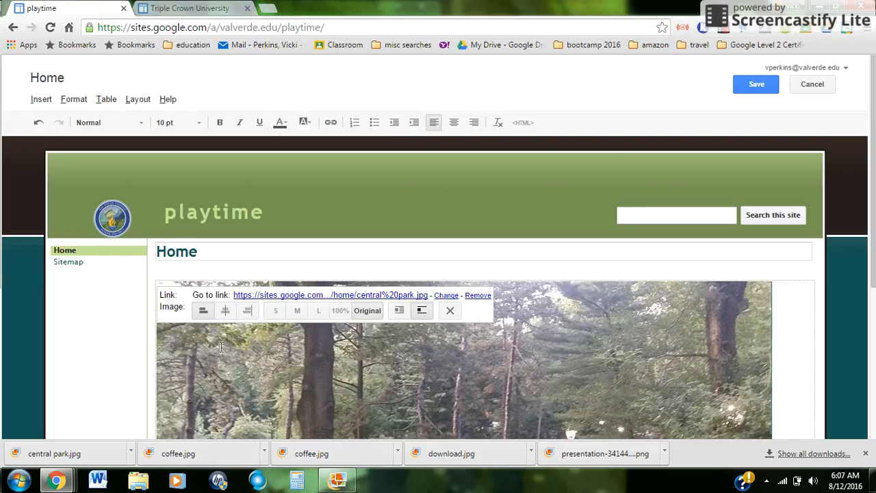
Resize the central park image to large (L), align it to the right and turn on text wrapping
click(225, 310)
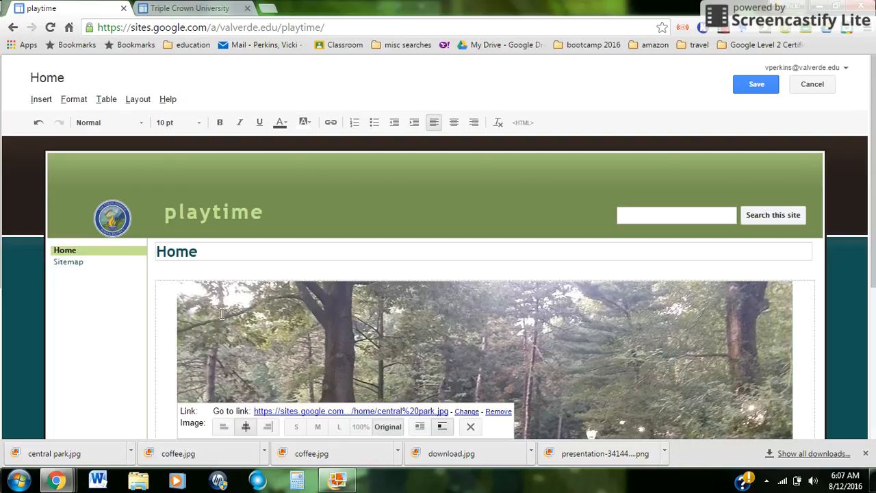
click(317, 426)
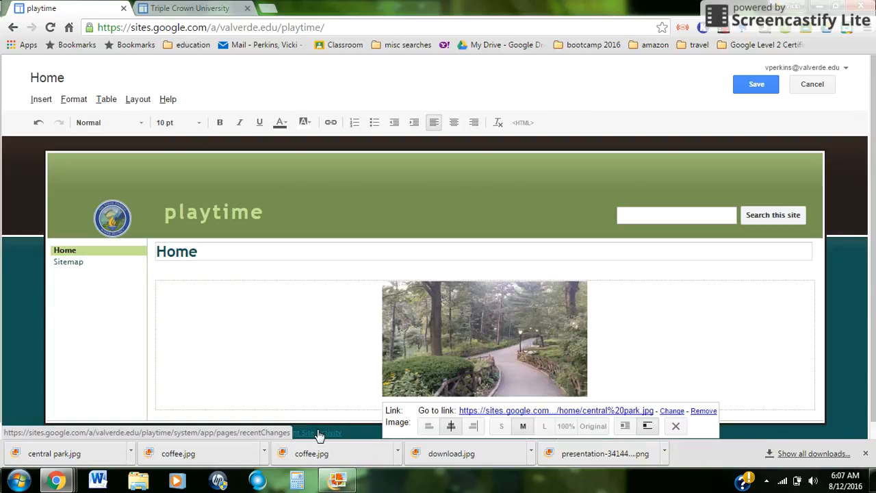
click(544, 427)
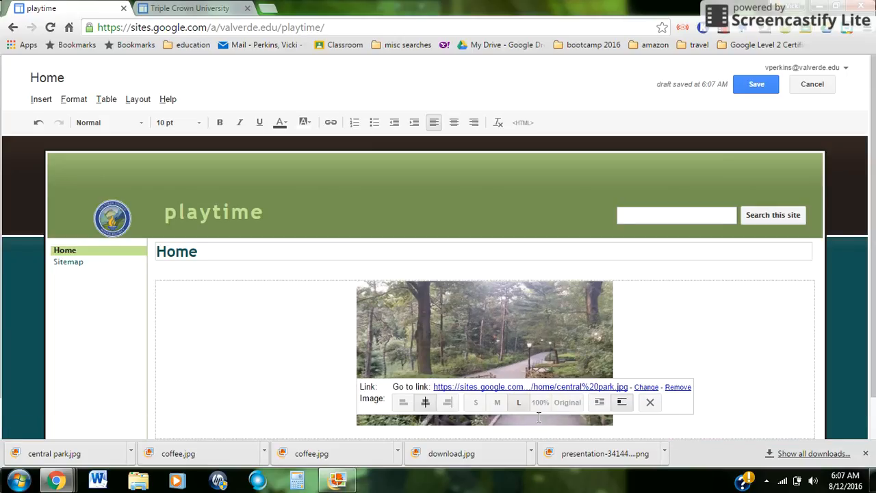
click(448, 401)
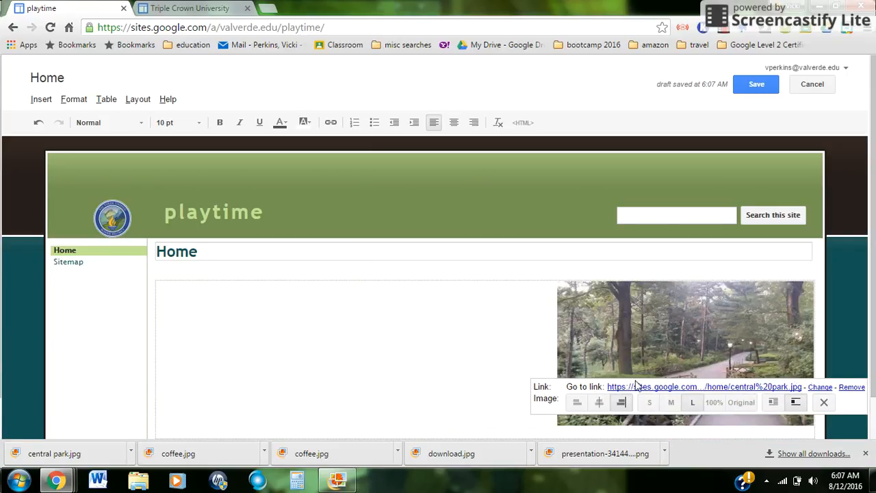
click(773, 403)
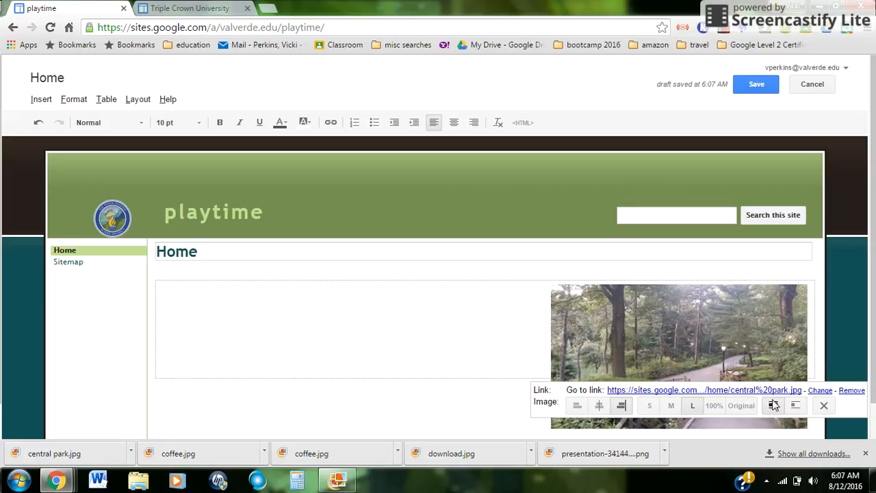
Align the central park image to the left and save the Home page
click(577, 406)
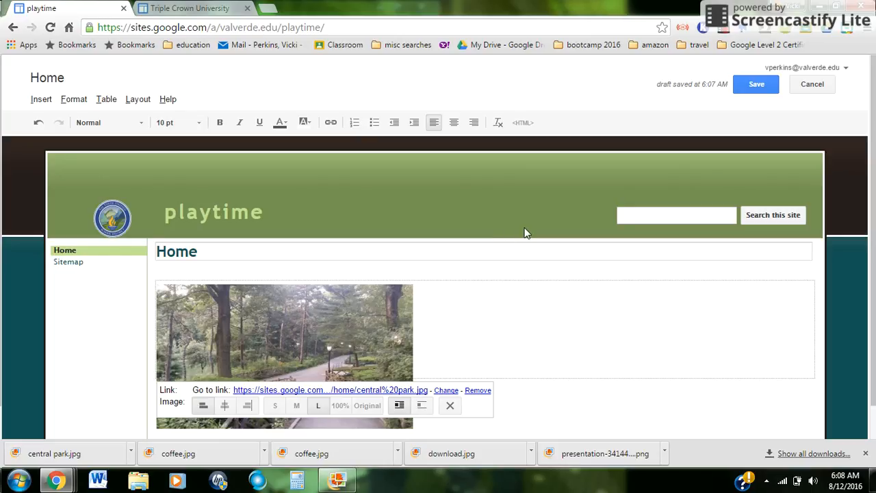
click(756, 83)
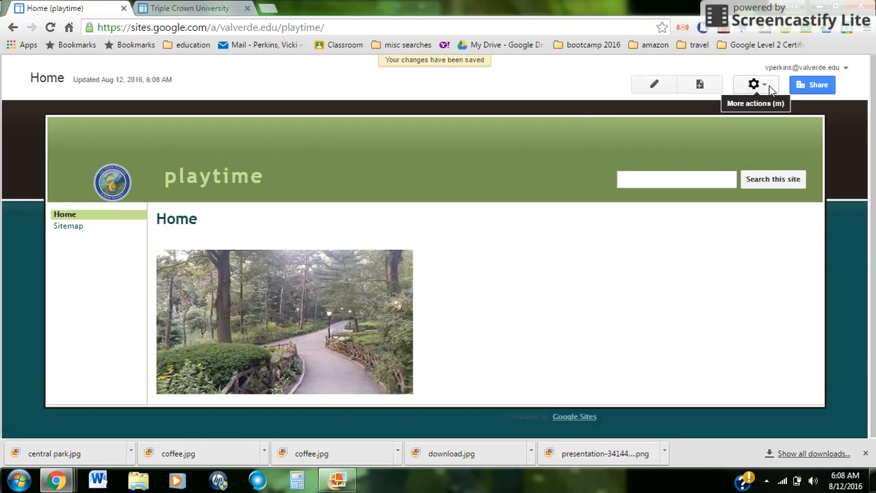
Open the site's Themes, Colors, and Fonts settings and set the site header title's font to Abril Fatface
click(768, 86)
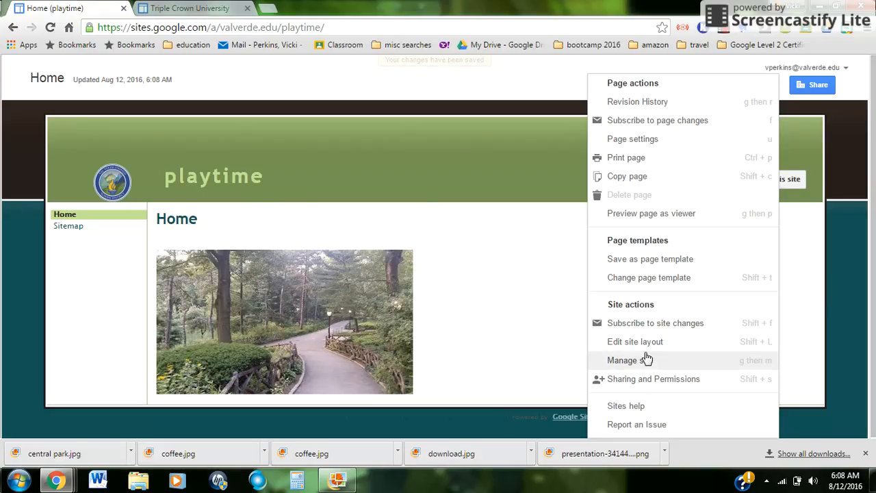
click(629, 360)
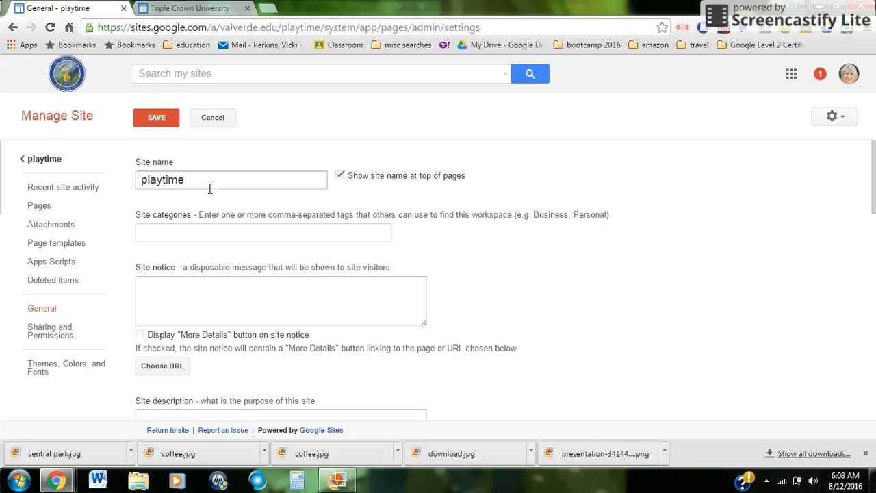
click(66, 371)
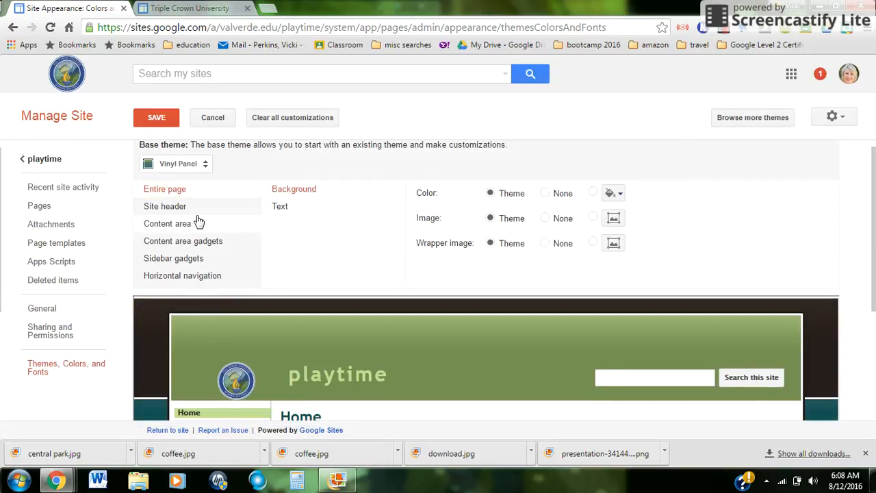
click(194, 209)
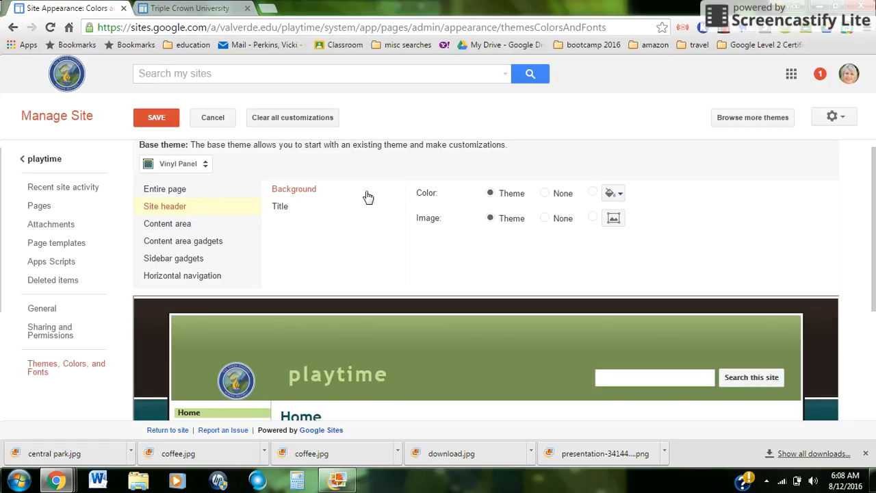
click(281, 208)
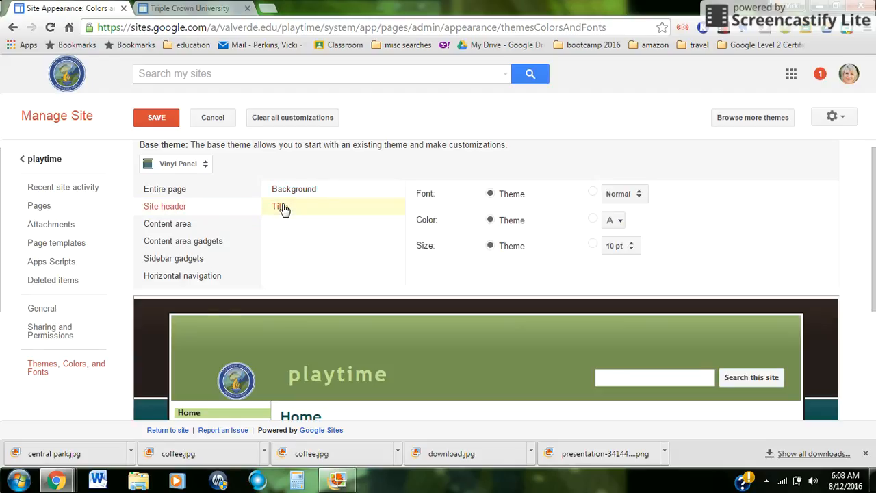
click(638, 195)
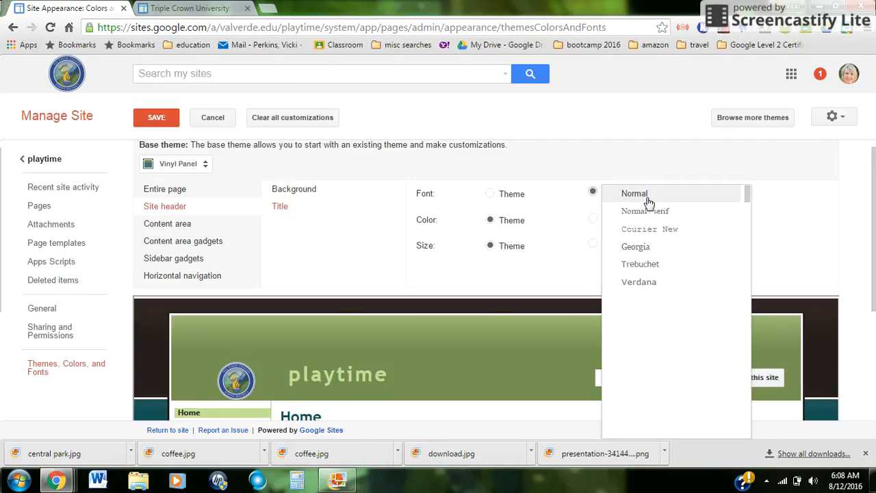
click(555, 207)
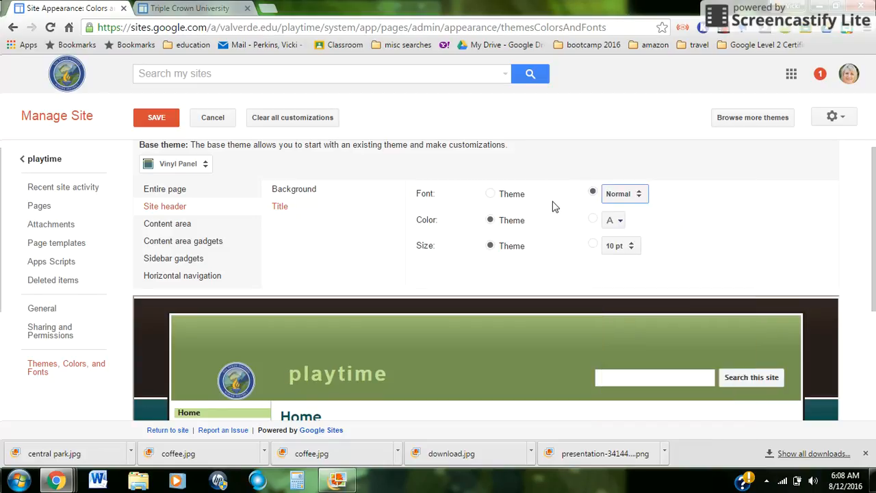
click(636, 195)
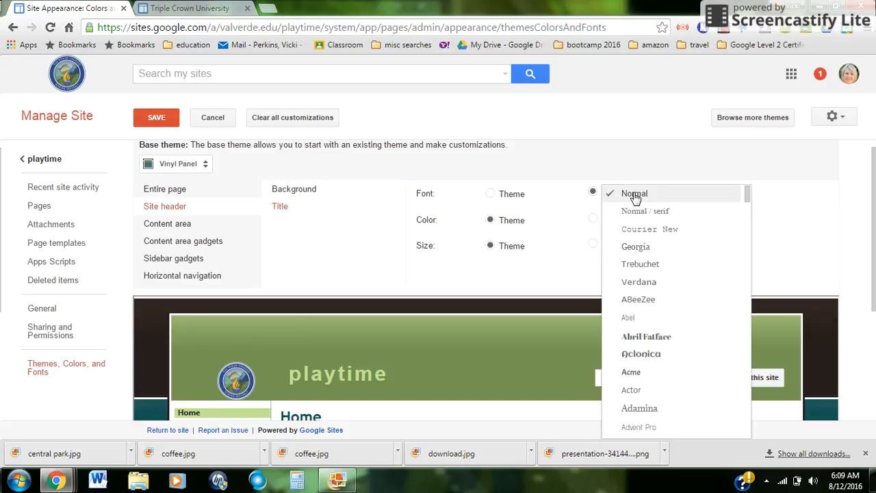
click(637, 338)
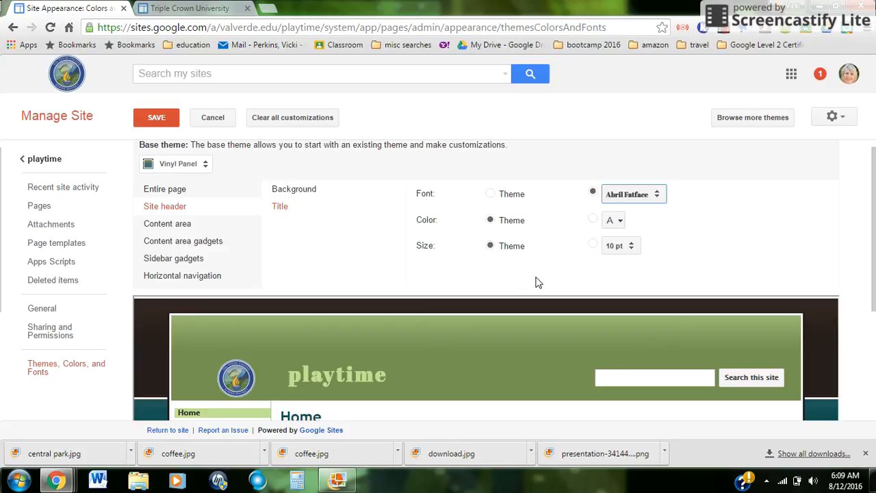
Color the site header title red and set its size to 36 pt
click(619, 221)
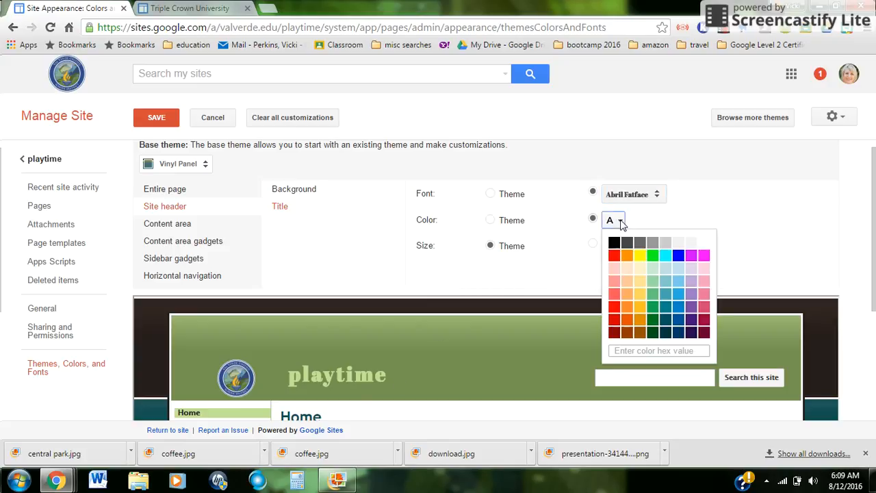
click(613, 254)
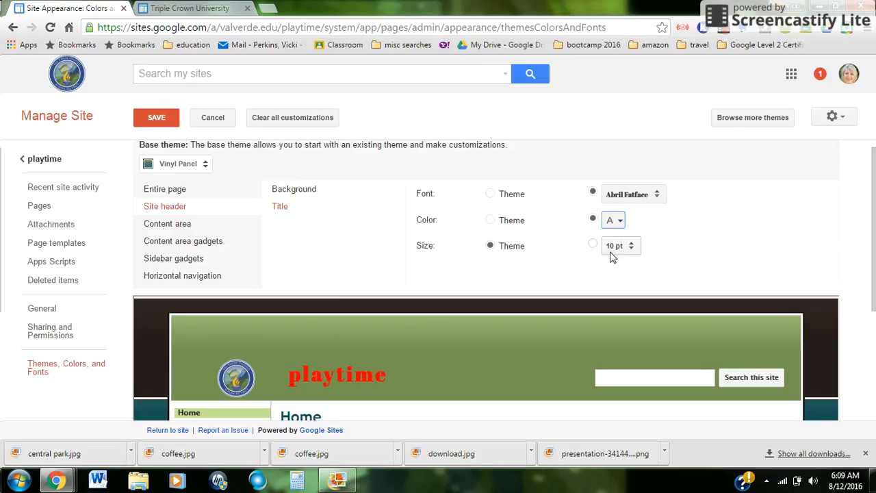
click(614, 246)
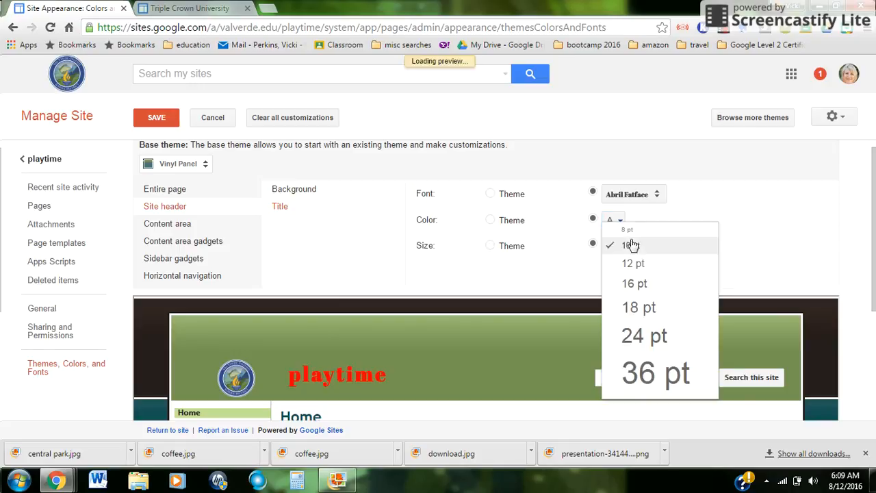
click(624, 305)
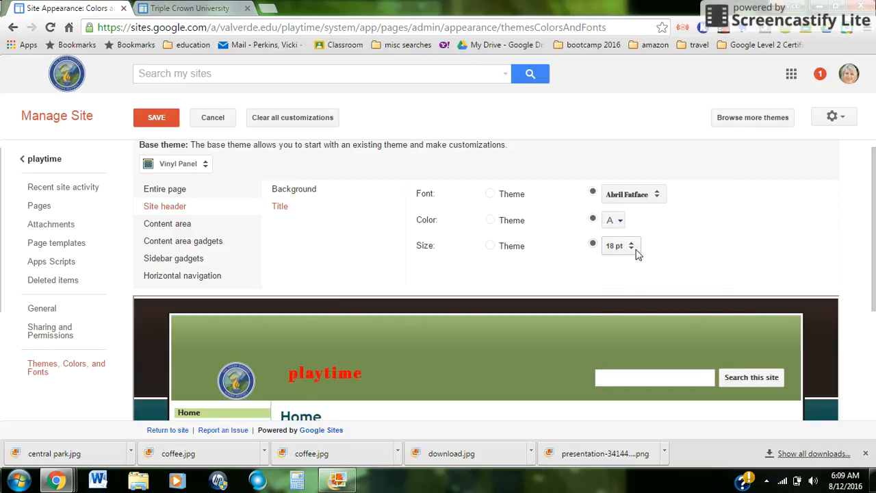
click(637, 251)
click(636, 315)
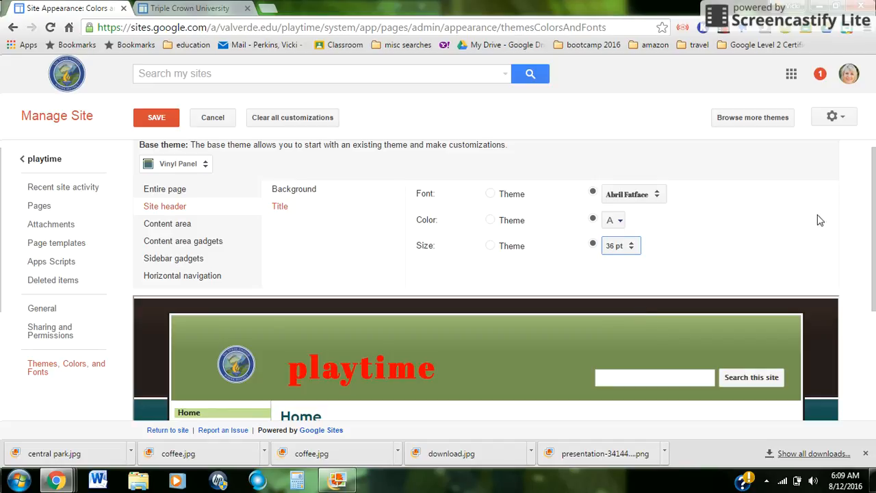
Examine the theme preview, the options for the content area, its gadgets and the sidebar gadgets, and the base theme list
scroll(871, 205, down, 2)
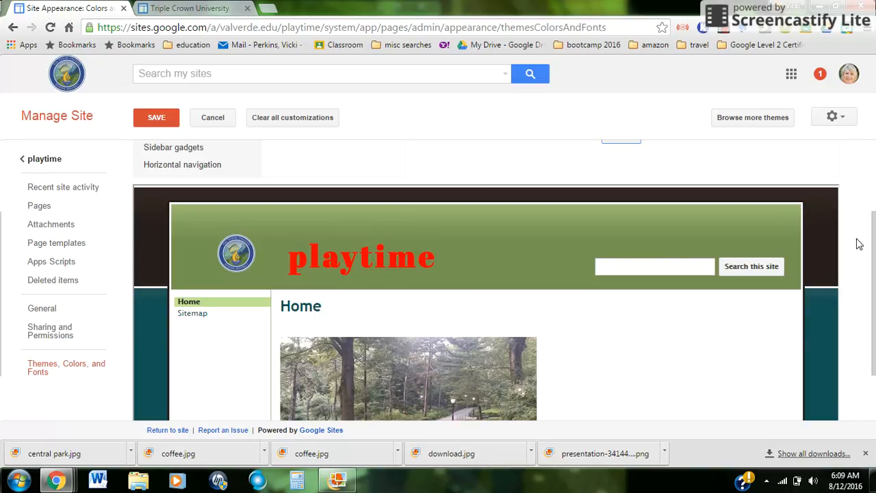
scroll(873, 177, up, 1)
scroll(873, 177, up, 1)
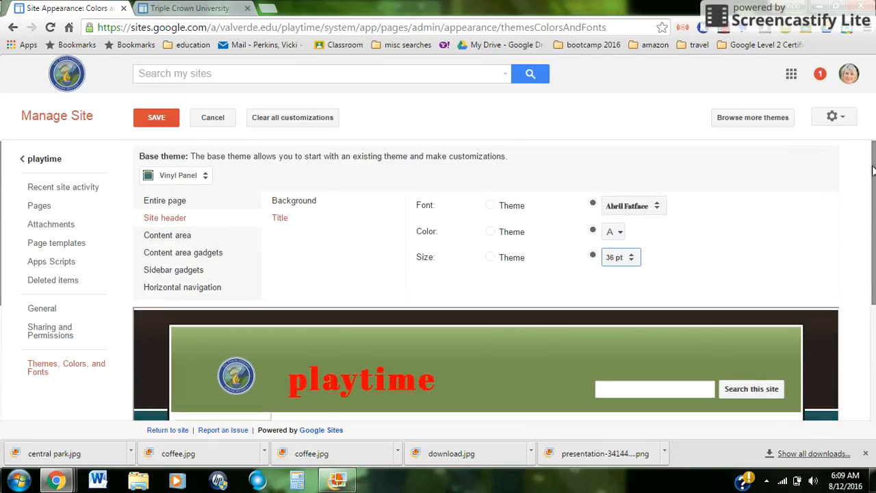
click(192, 240)
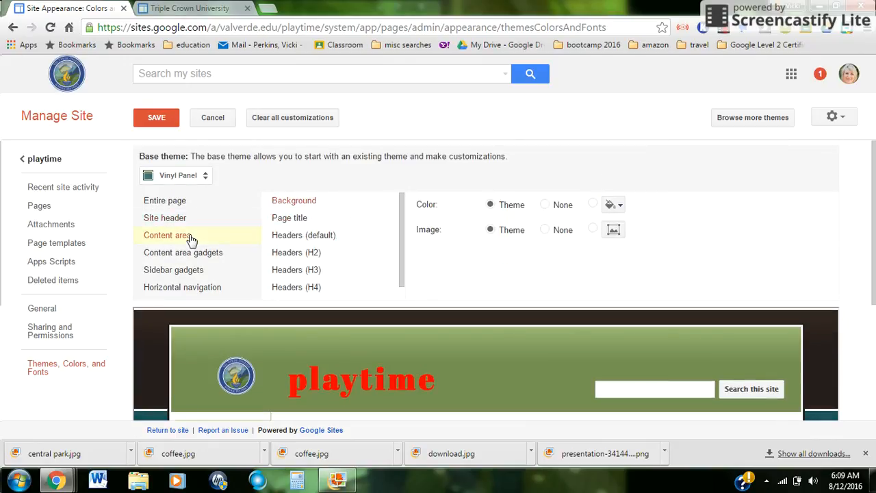
click(288, 219)
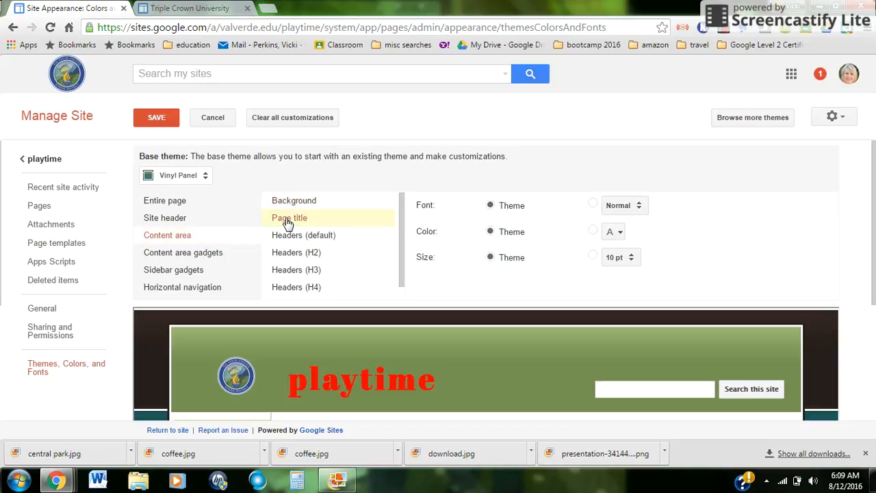
click(182, 254)
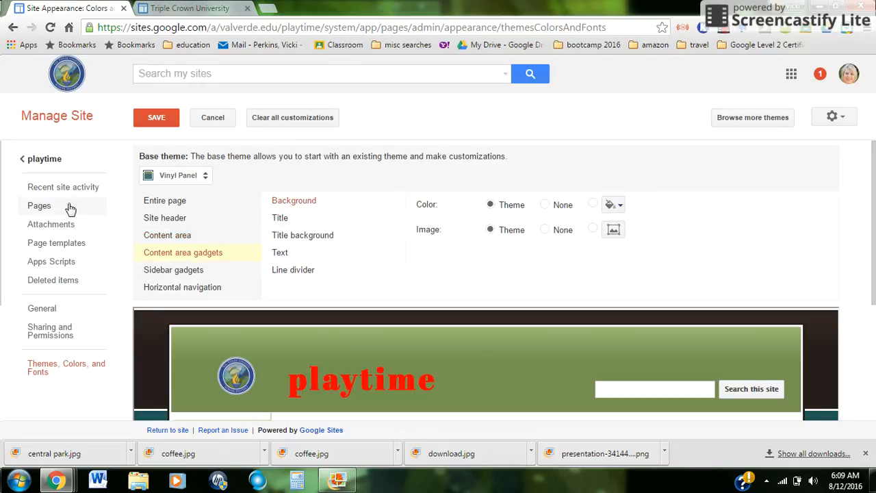
click(182, 271)
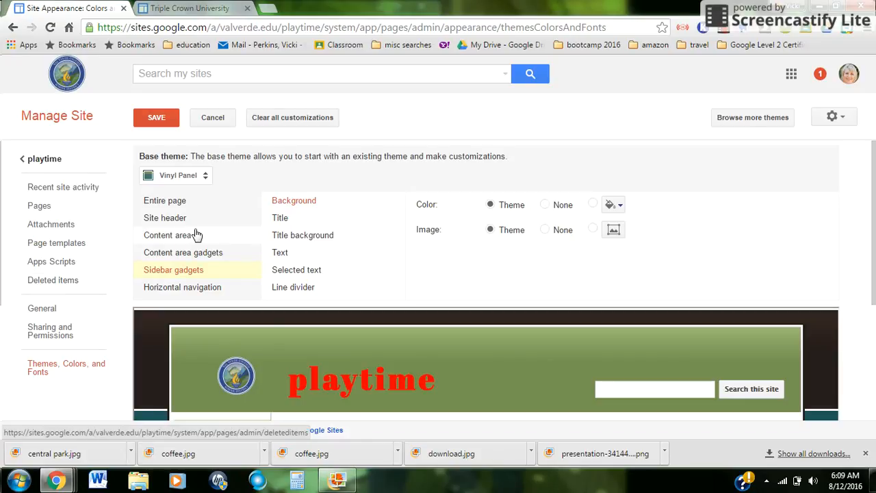
click(205, 175)
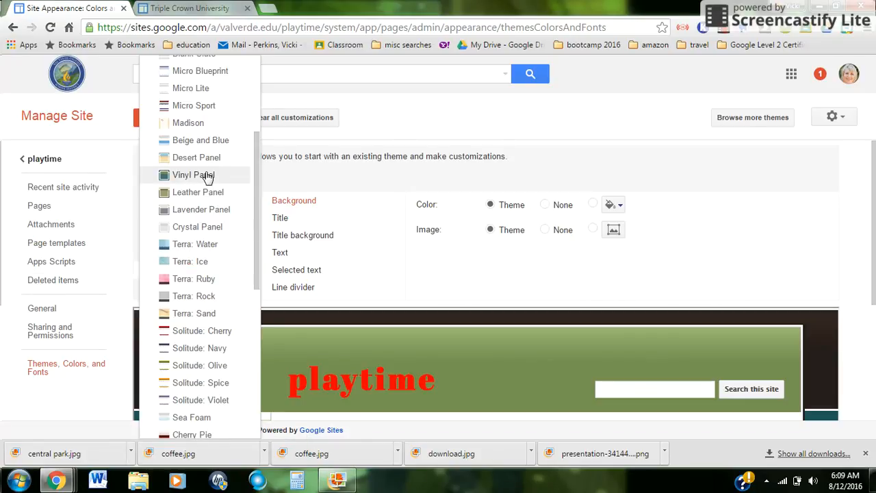
click(205, 175)
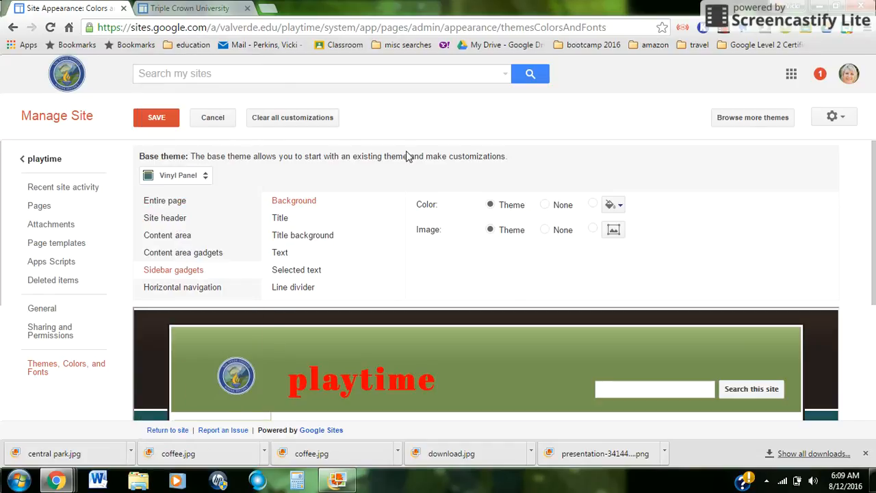
Save the theme customizations and return to the playtime site
click(159, 122)
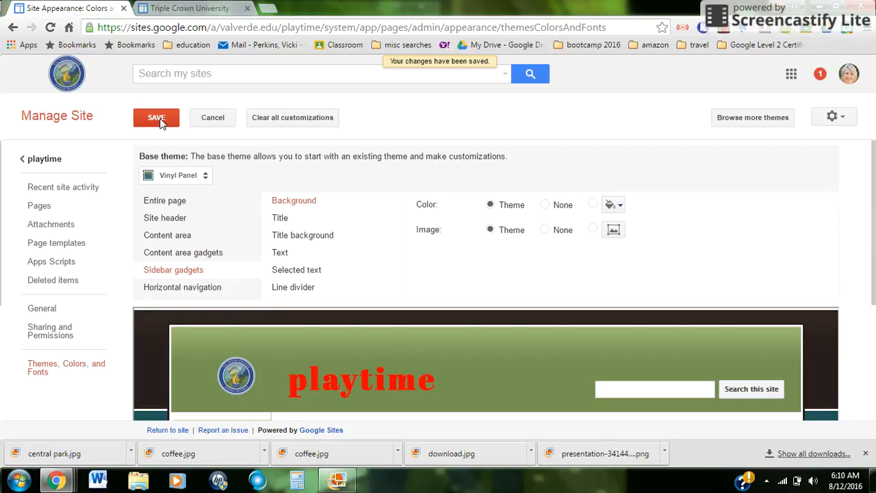
click(49, 163)
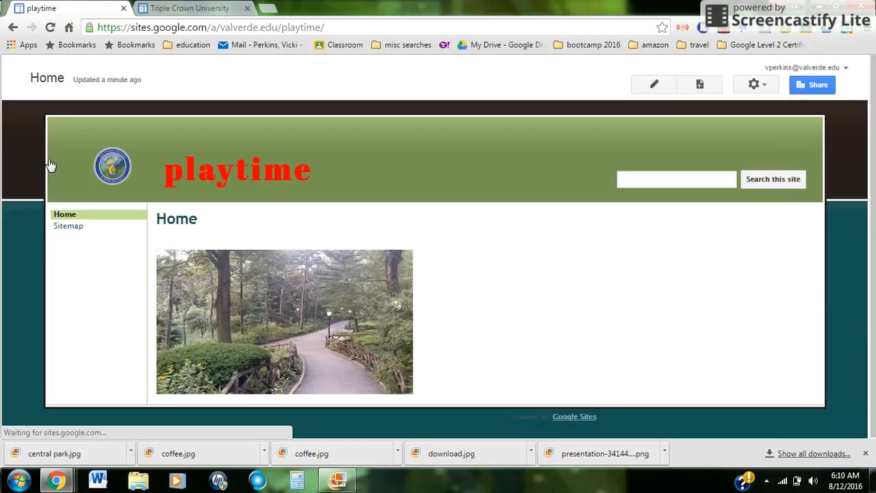
Create a new top-level page named "useful links" with the Web Page template
click(699, 84)
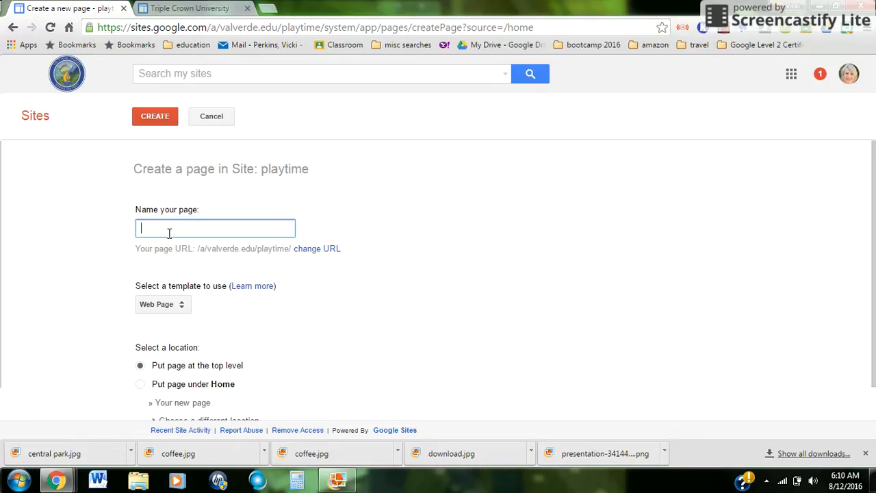
text(use)
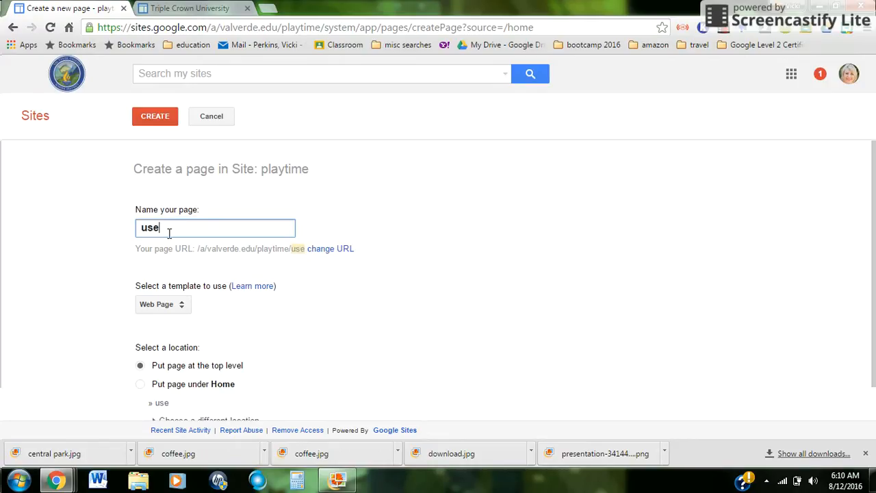
text(ful links)
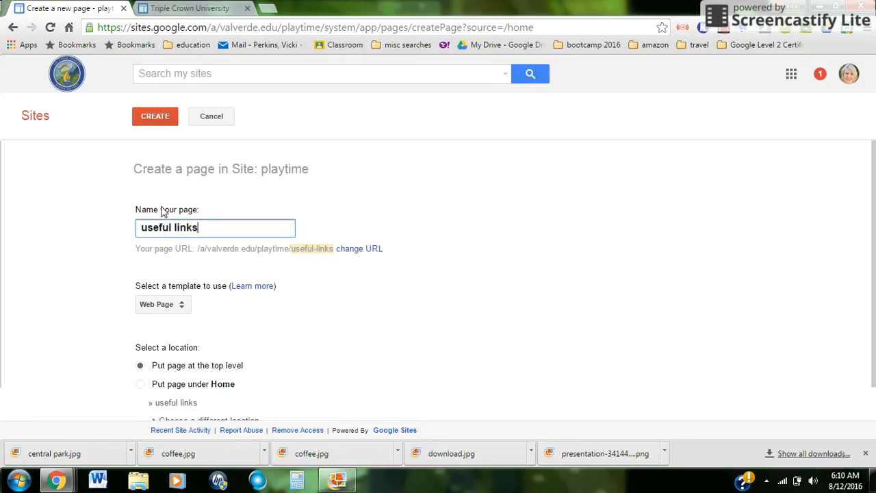
click(157, 119)
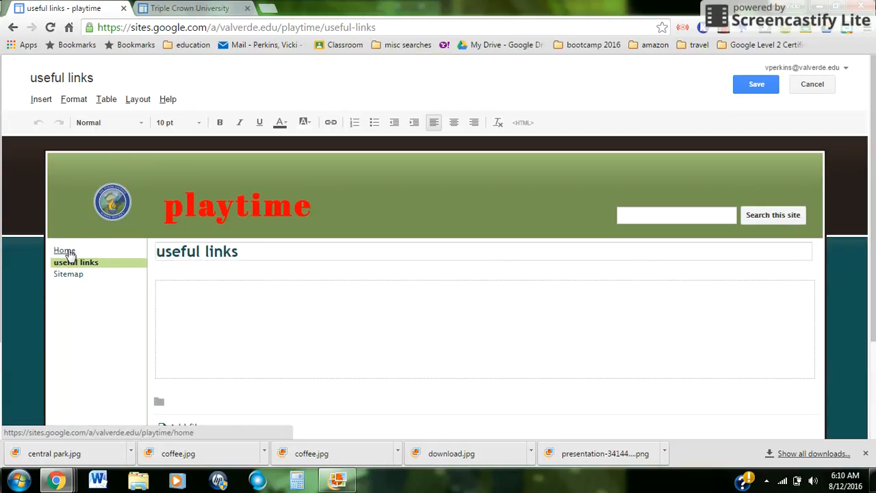
Visit the Home page, return to the useful links page and open it for editing
click(68, 253)
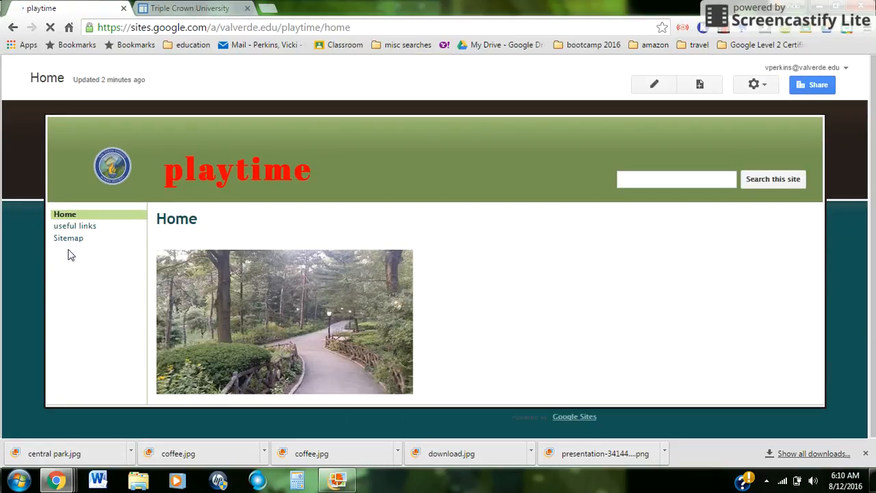
click(85, 228)
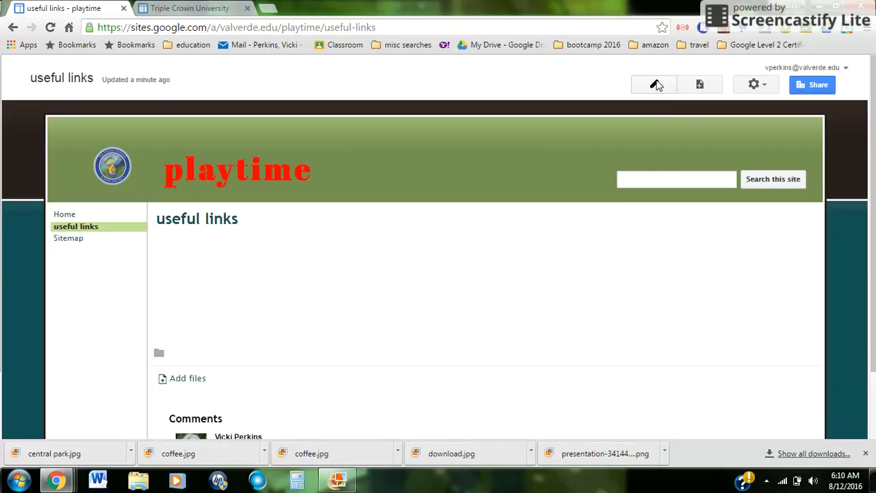
click(654, 84)
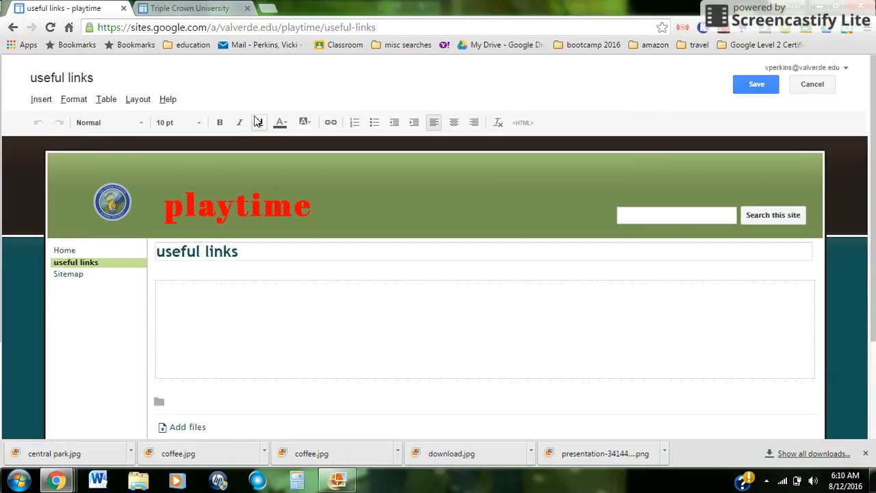
Start inserting a link on the useful links page and set its target type to a web address
click(41, 100)
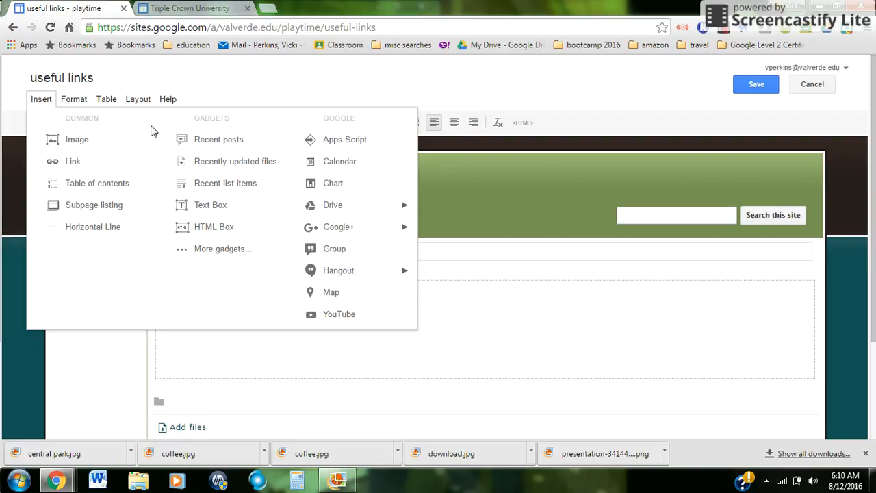
click(120, 124)
click(42, 101)
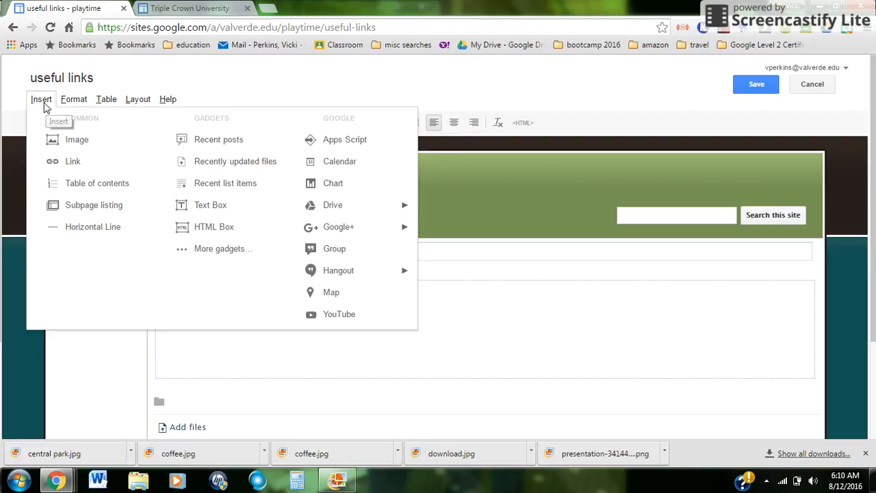
click(73, 163)
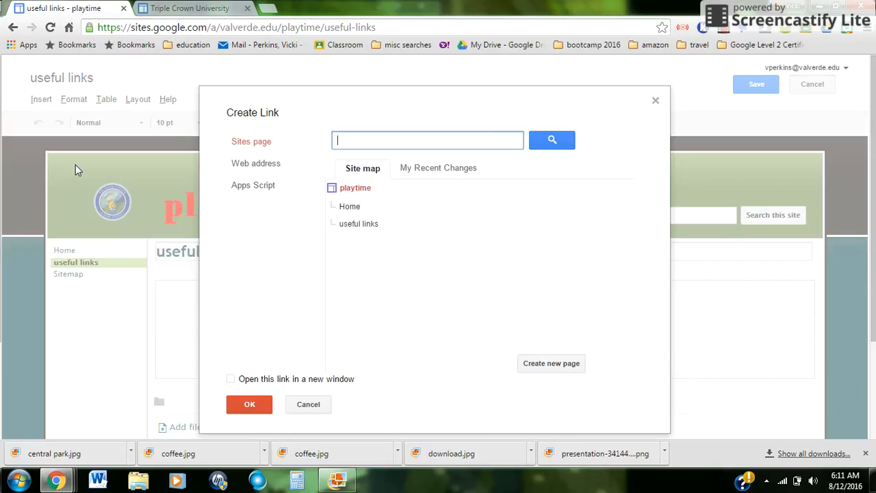
click(356, 224)
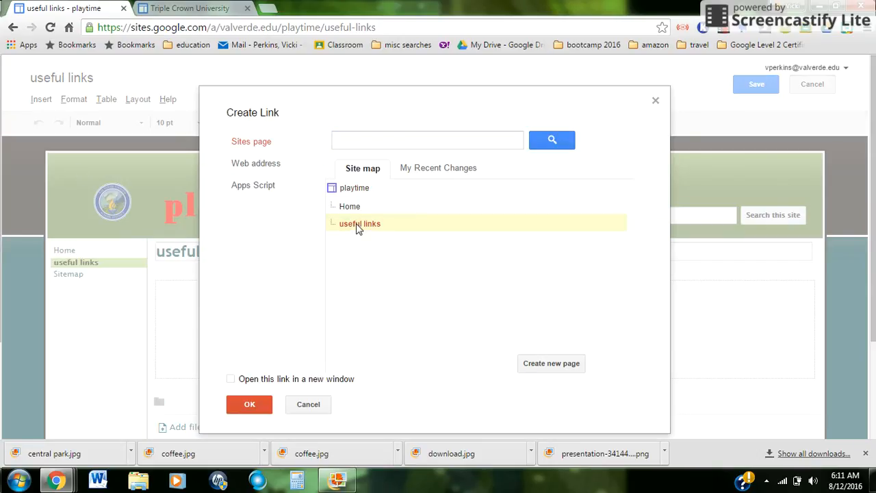
click(259, 168)
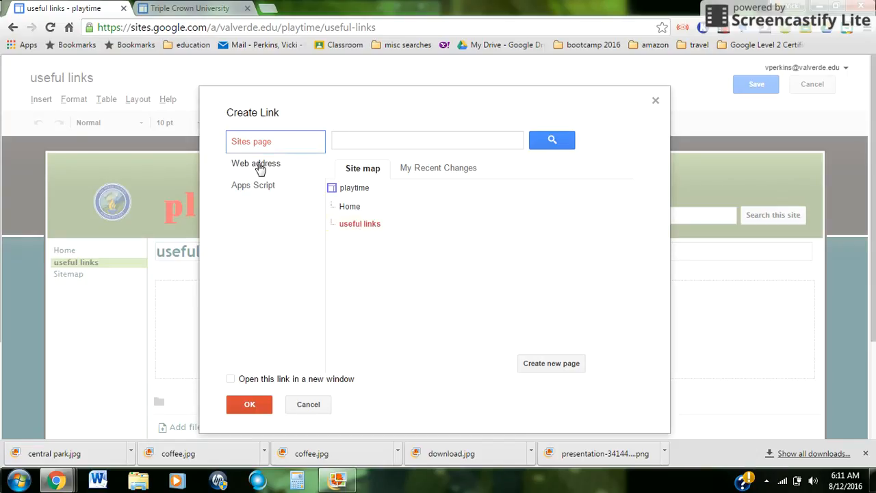
click(259, 168)
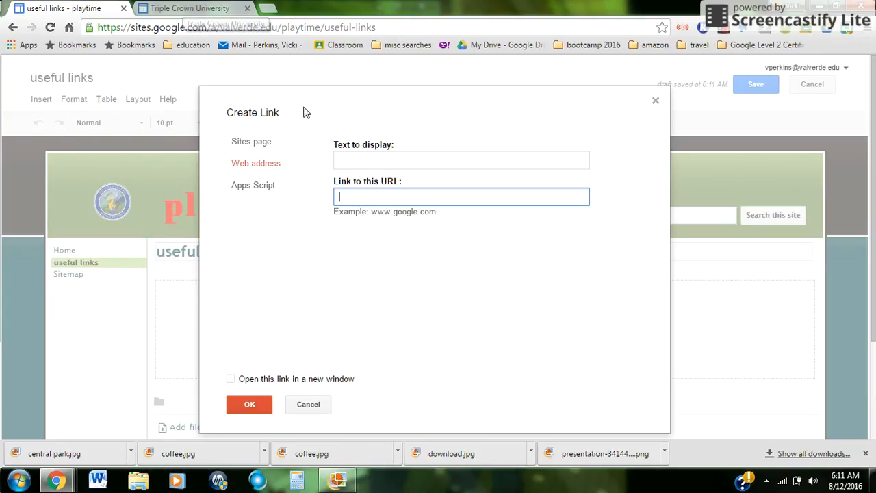
Open Google Classroom in a new browser tab, enter the teacher's 2017 class and copy its page address
click(267, 8)
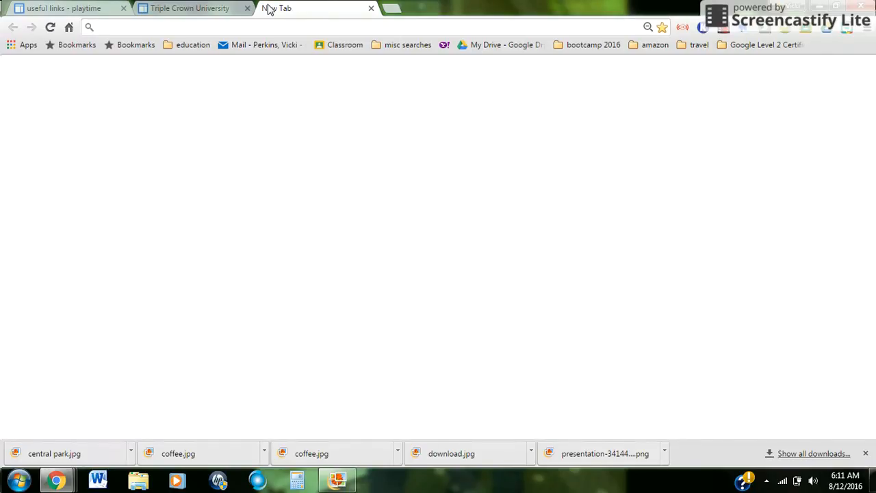
text(class)
key(Return)
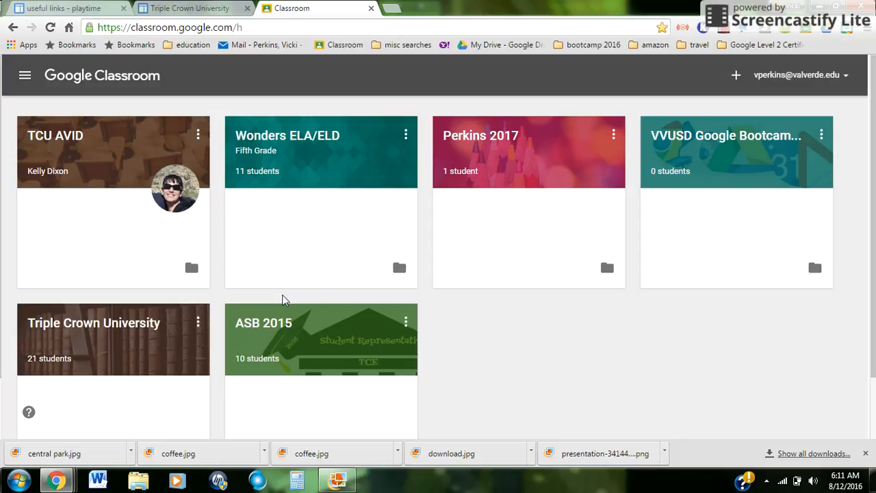
click(493, 147)
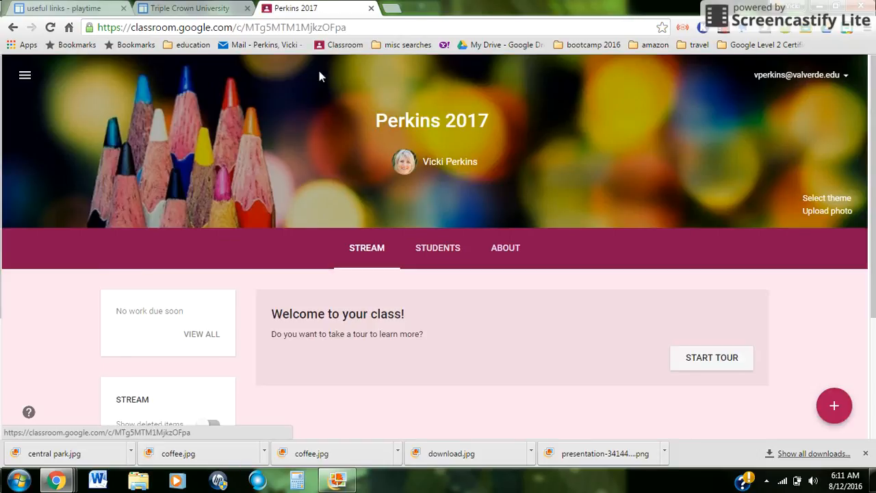
click(298, 29)
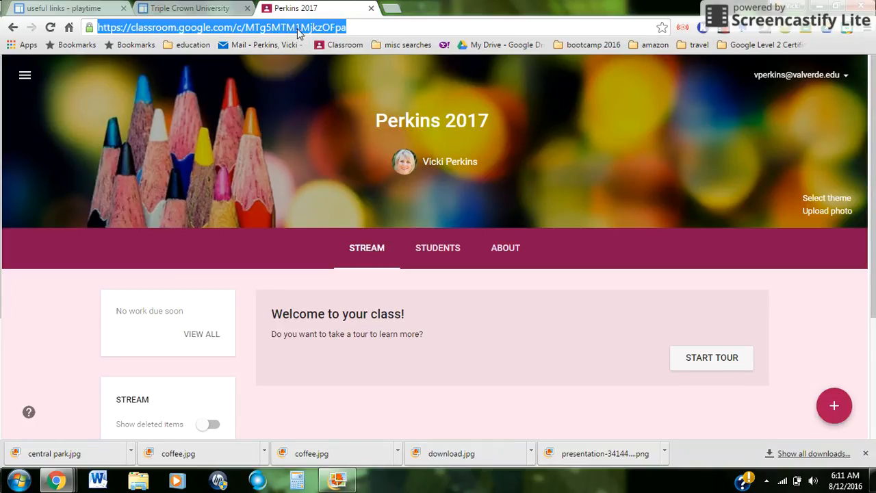
right_click(297, 29)
click(319, 77)
Return to the playtime link settings, paste the class address as the URL and insert the link with the display text "Google Classroom"
click(181, 9)
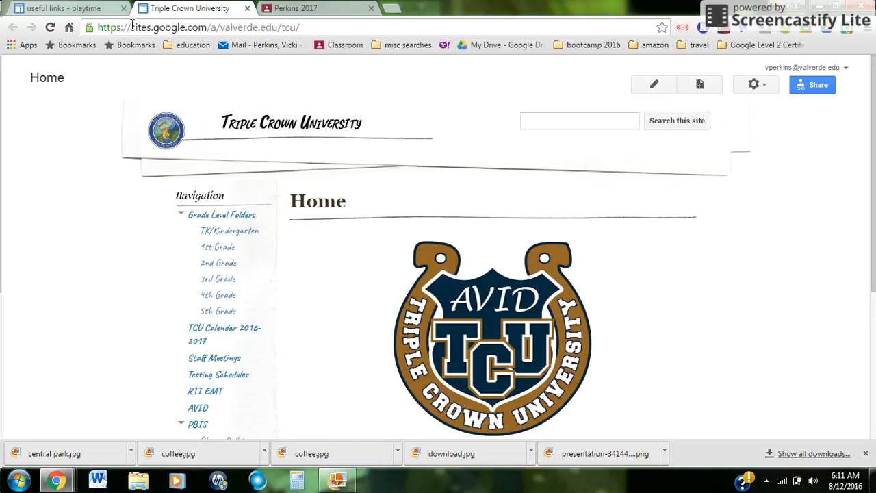
click(69, 9)
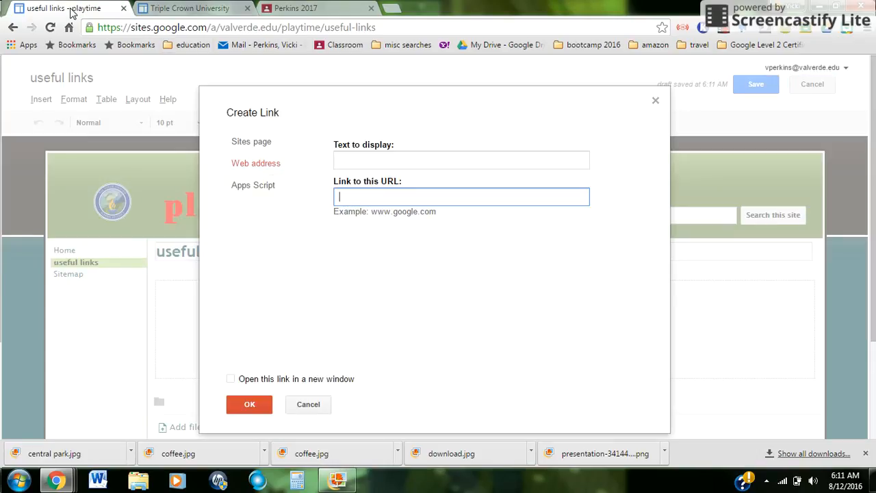
right_click(350, 199)
click(373, 276)
click(358, 155)
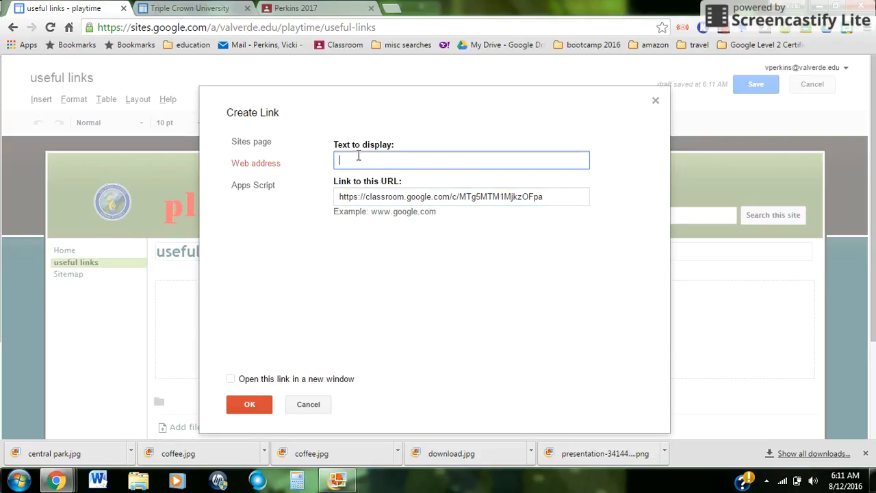
text(Google Classroom)
click(245, 410)
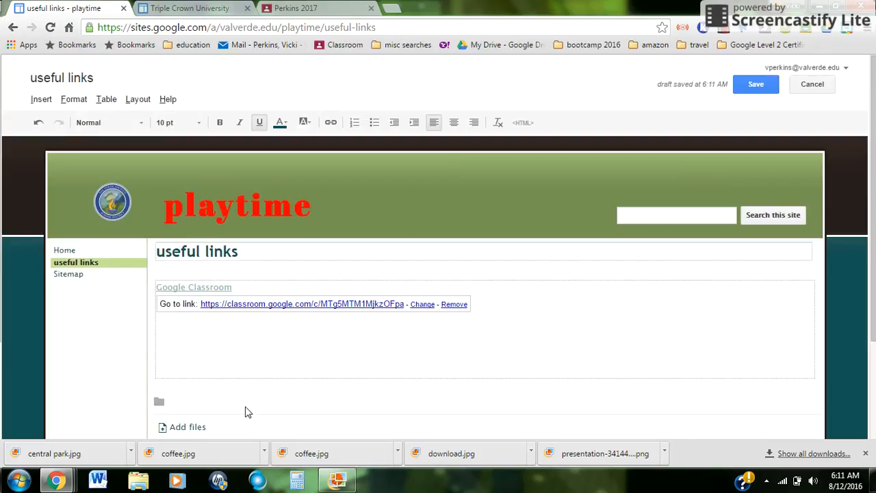
Save the useful links page, test its Google Classroom link and close the class page that opens
click(757, 85)
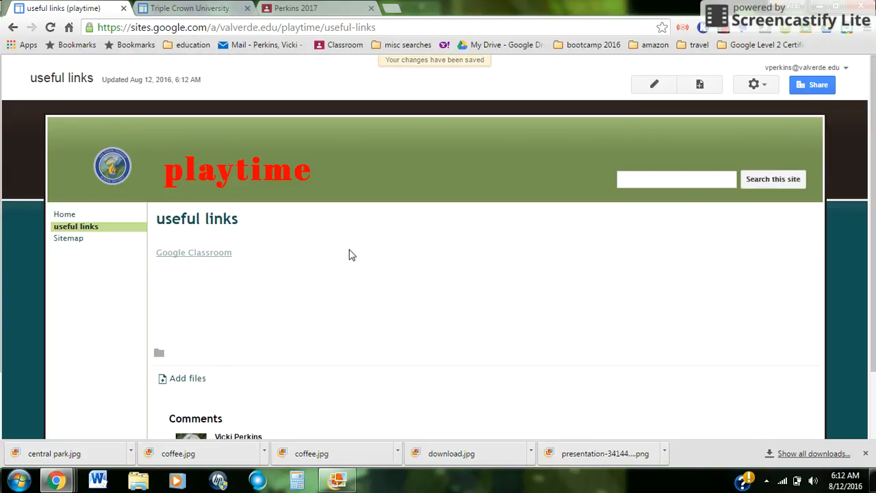
click(183, 258)
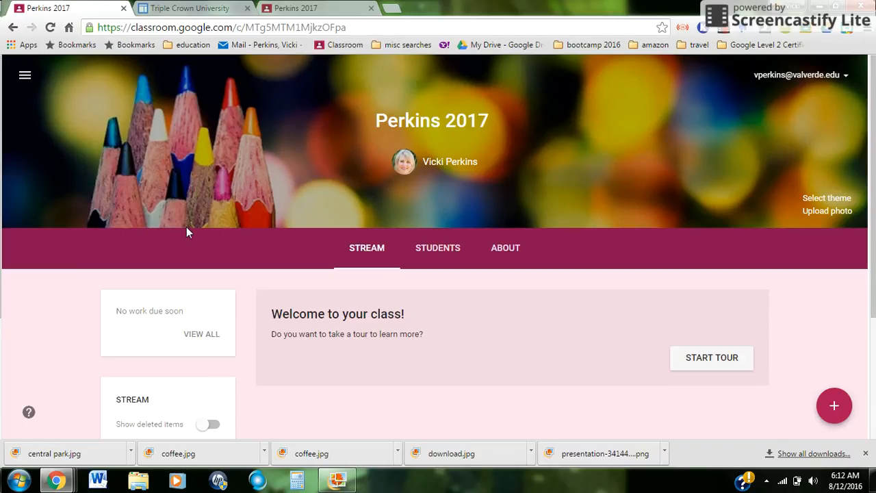
click(123, 8)
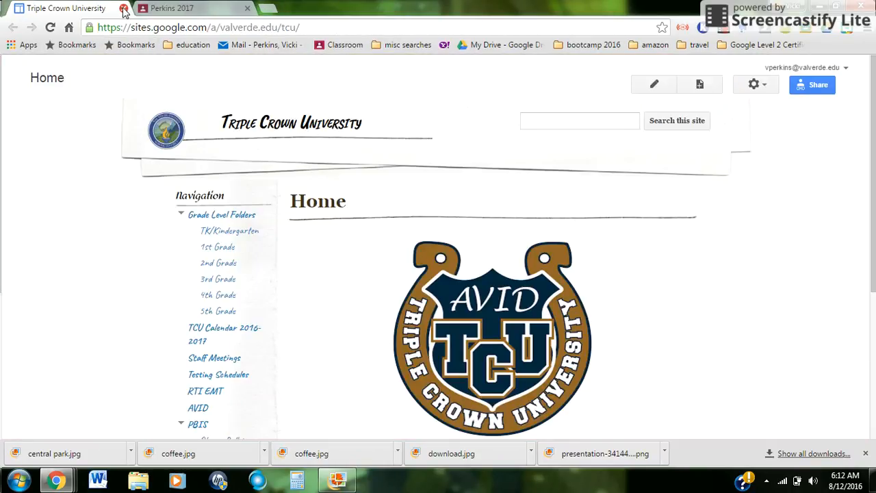